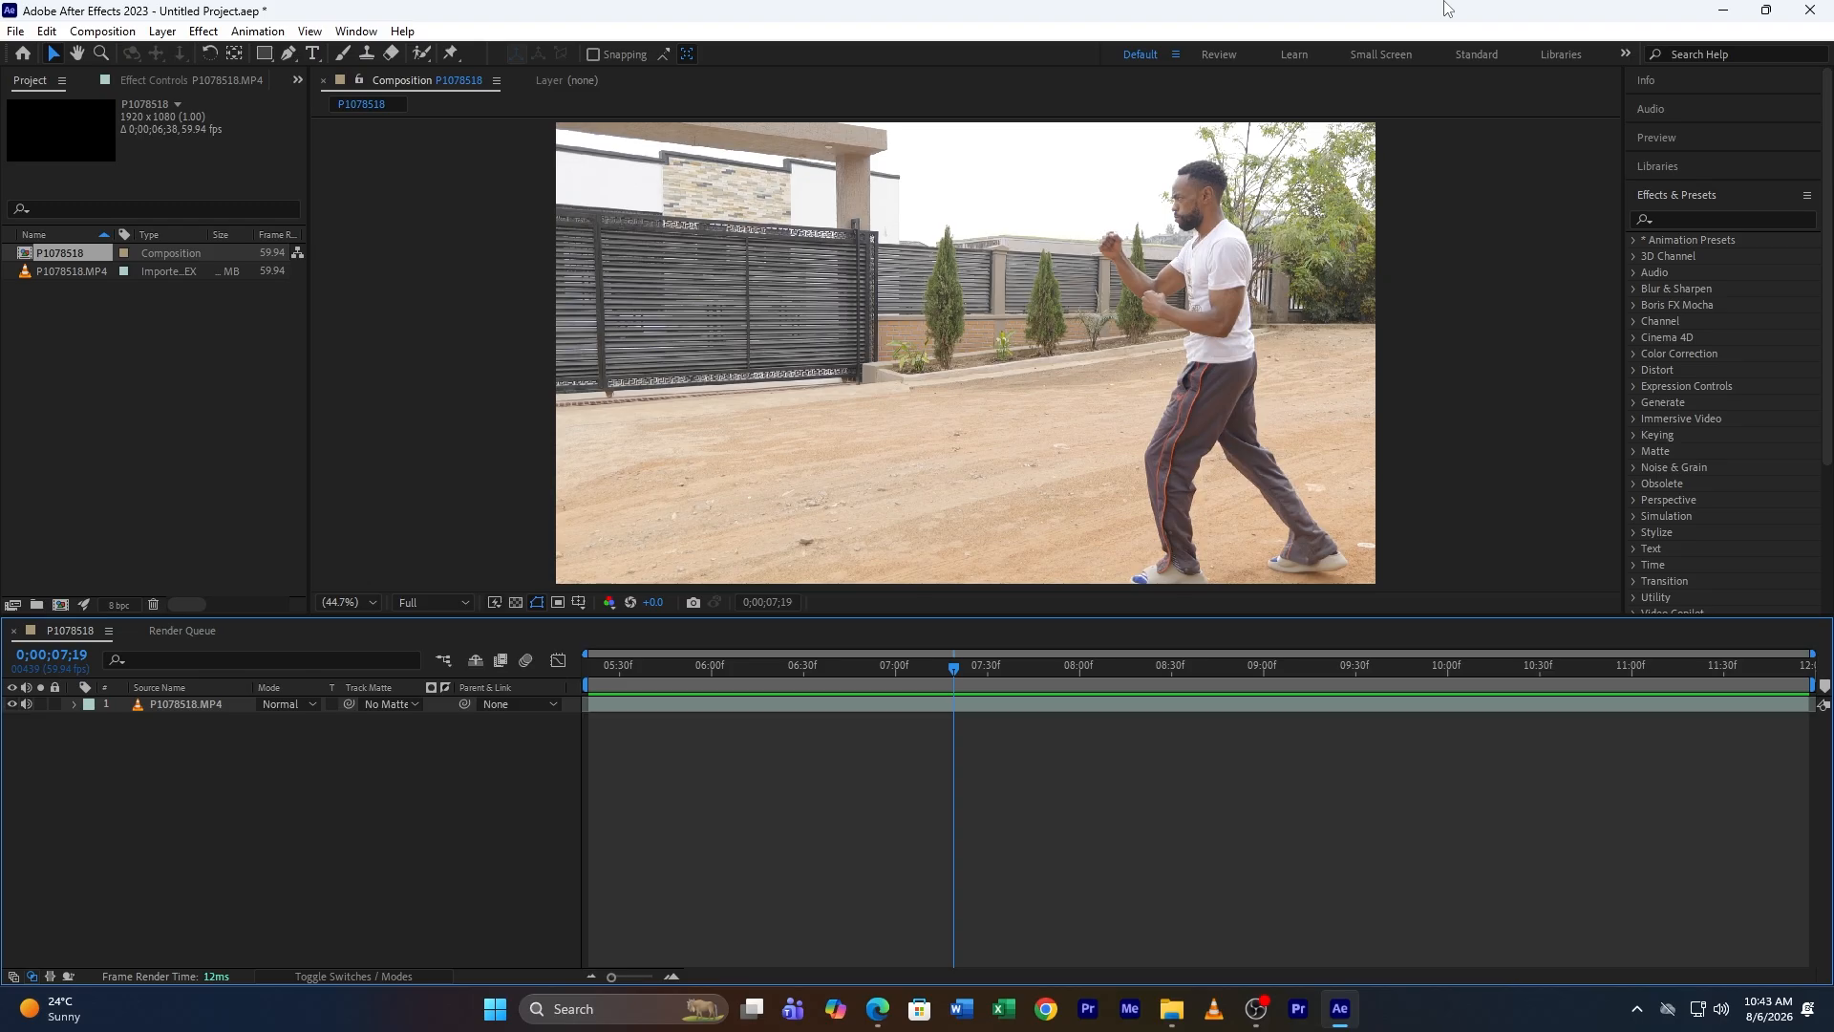
Step: Set the current time to 0;00;05;22, where the person is out of shot, and duplicate the video layer
drag(959, 672, 1699, 665)
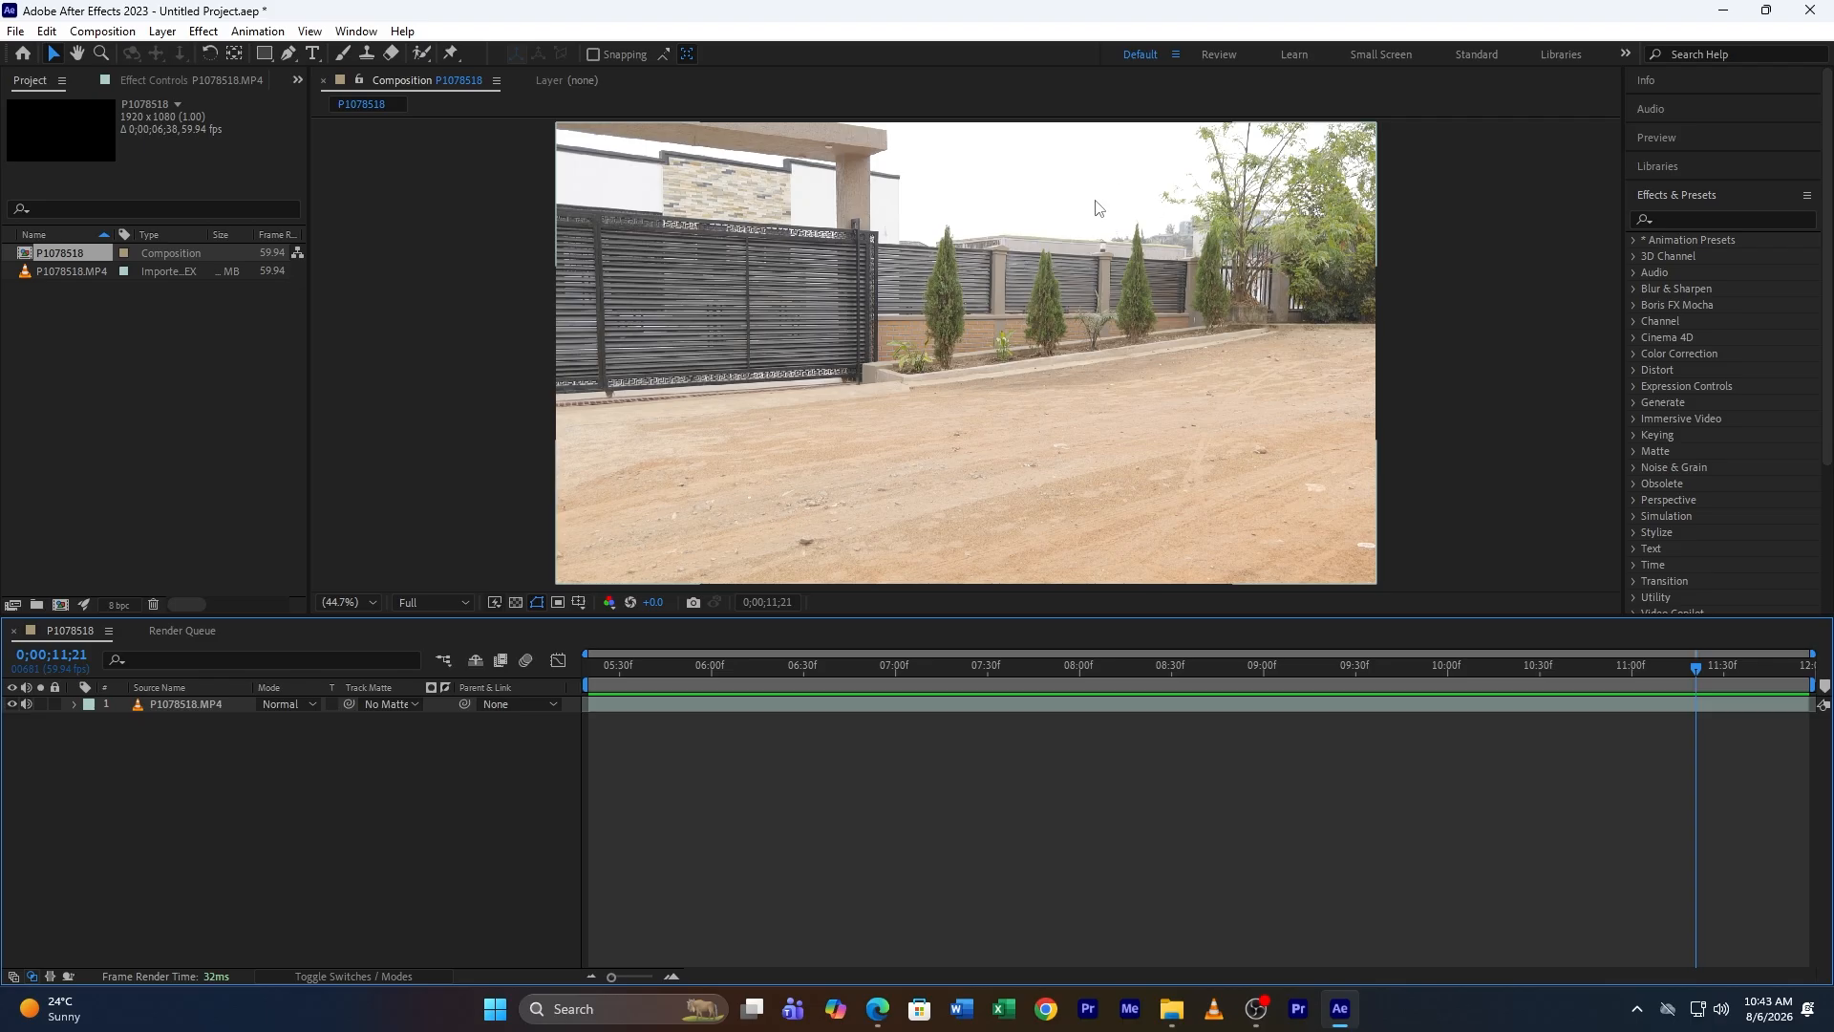
key(space)
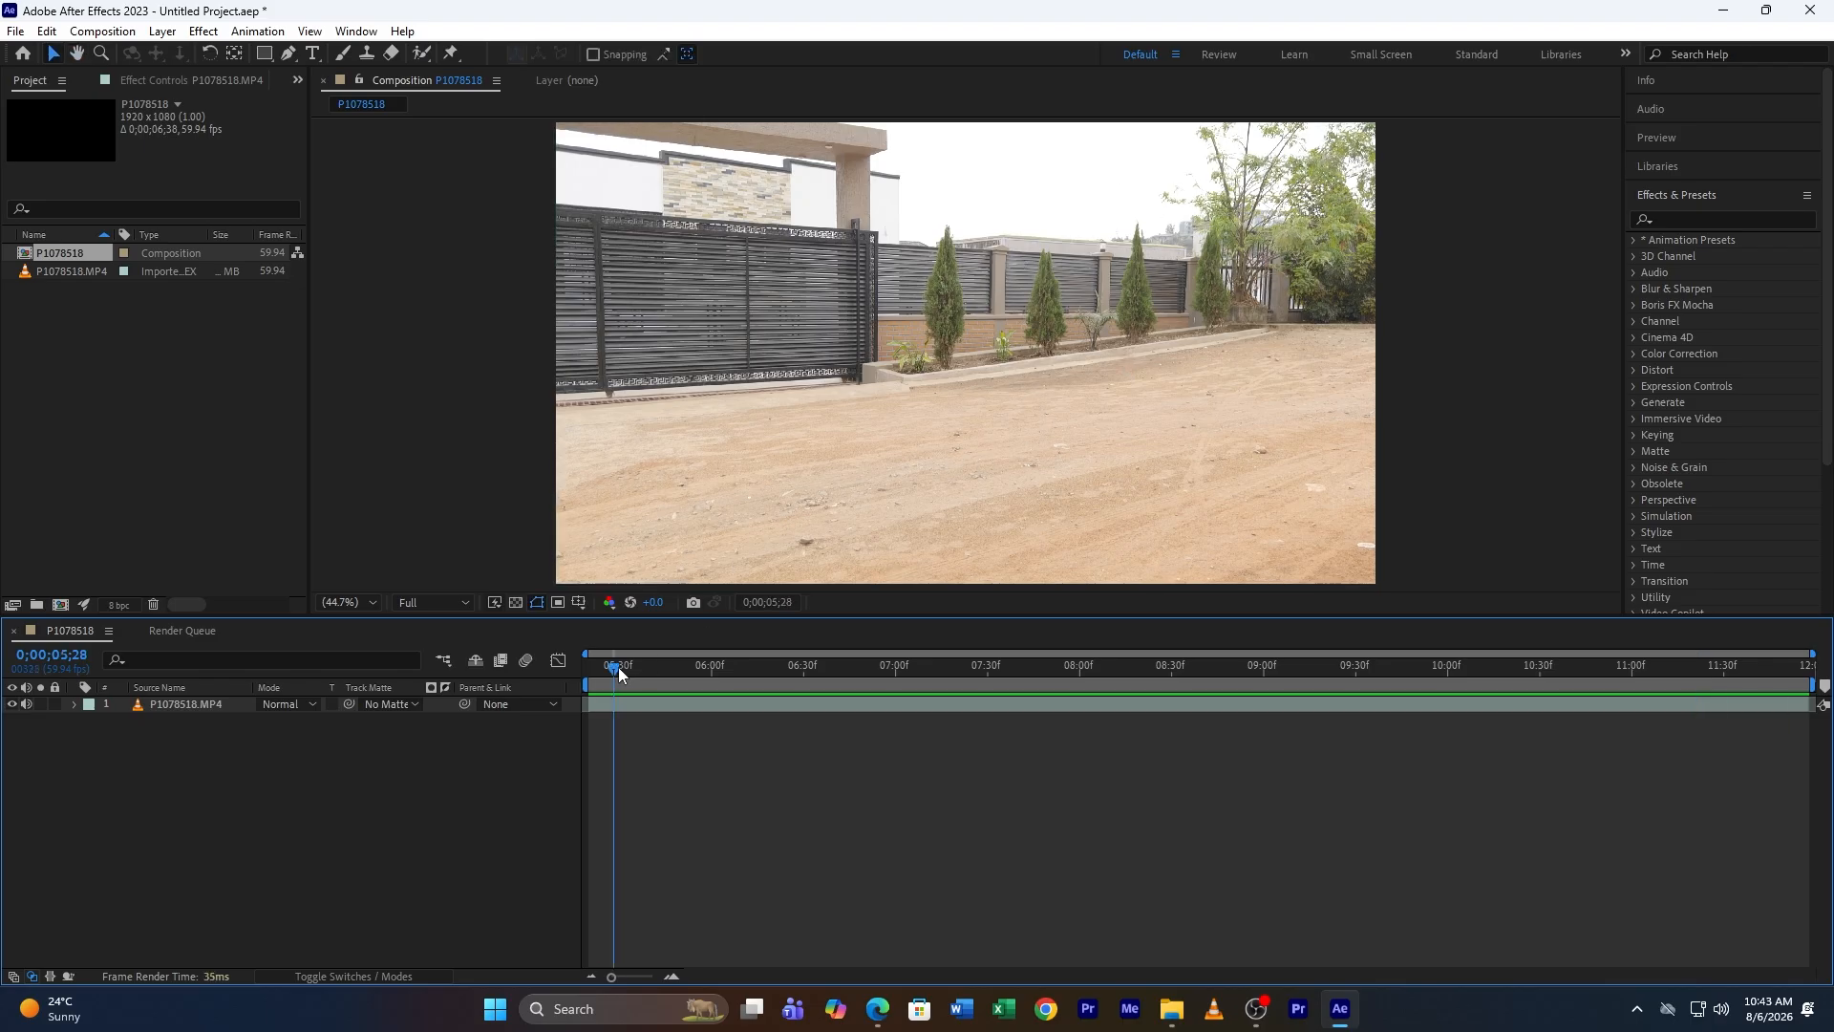
drag(618, 667, 604, 667)
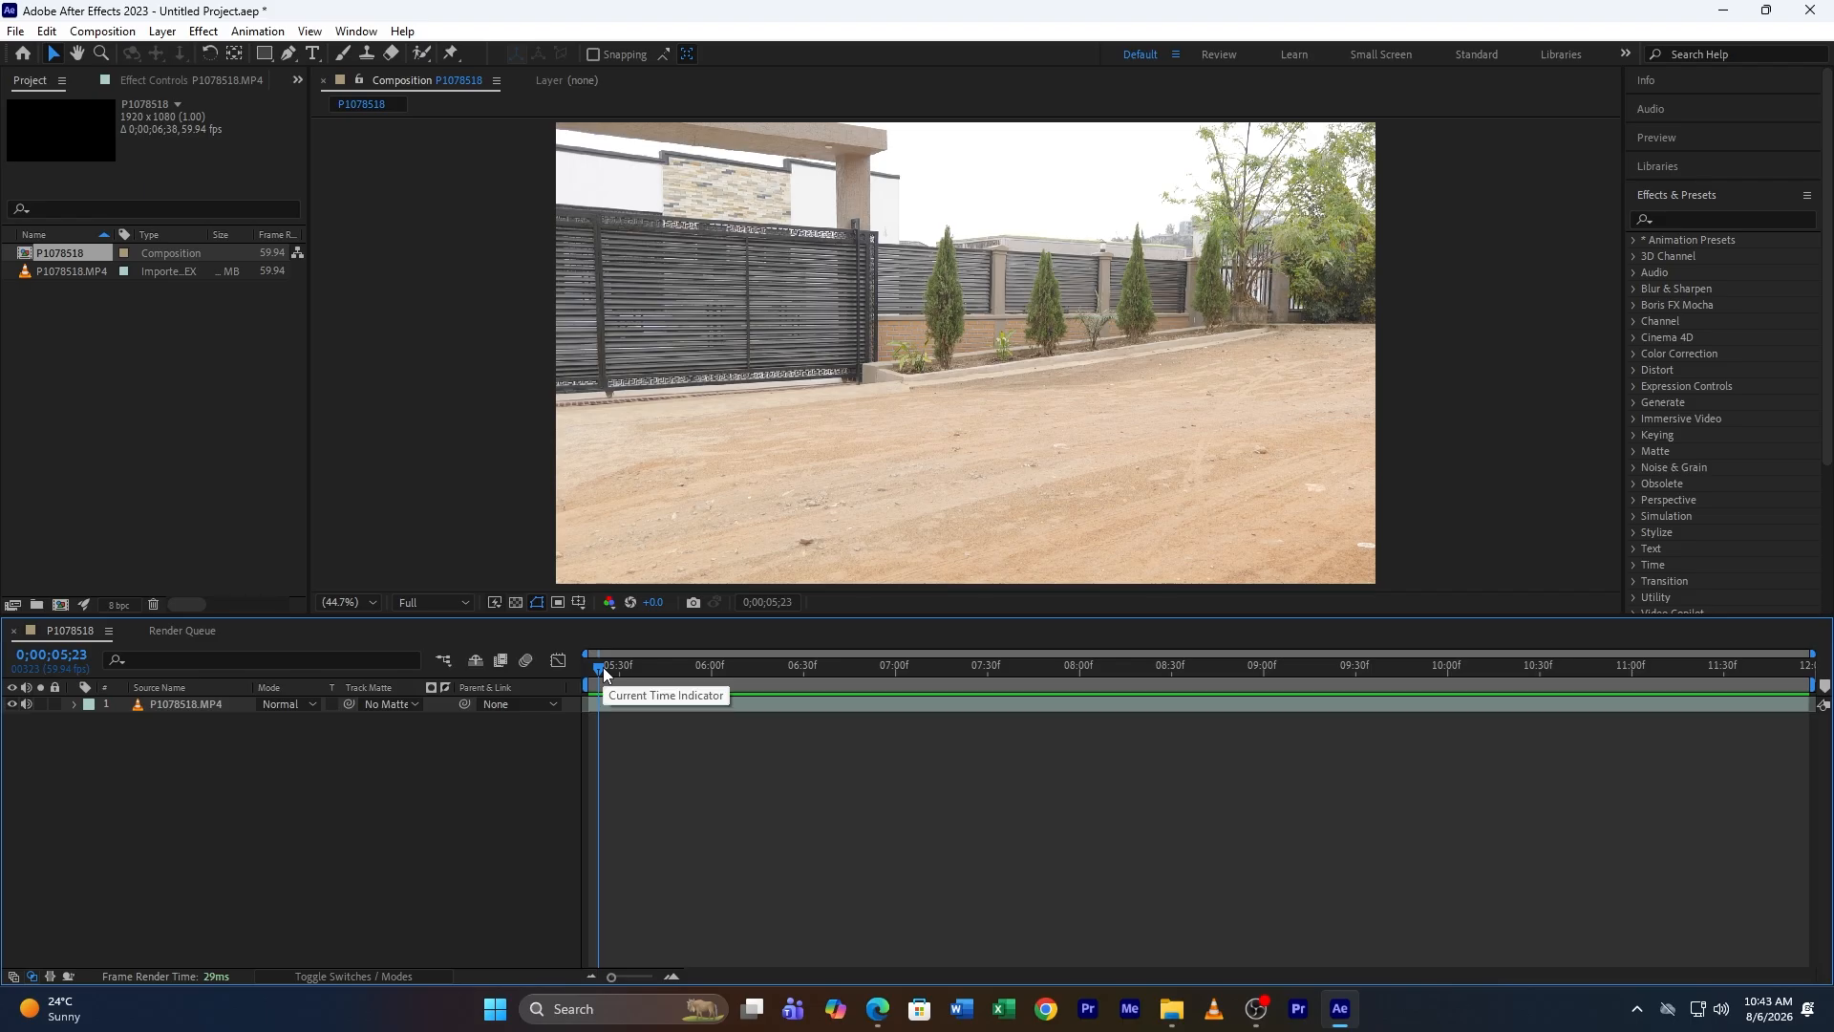
drag(604, 667, 599, 676)
click(783, 352)
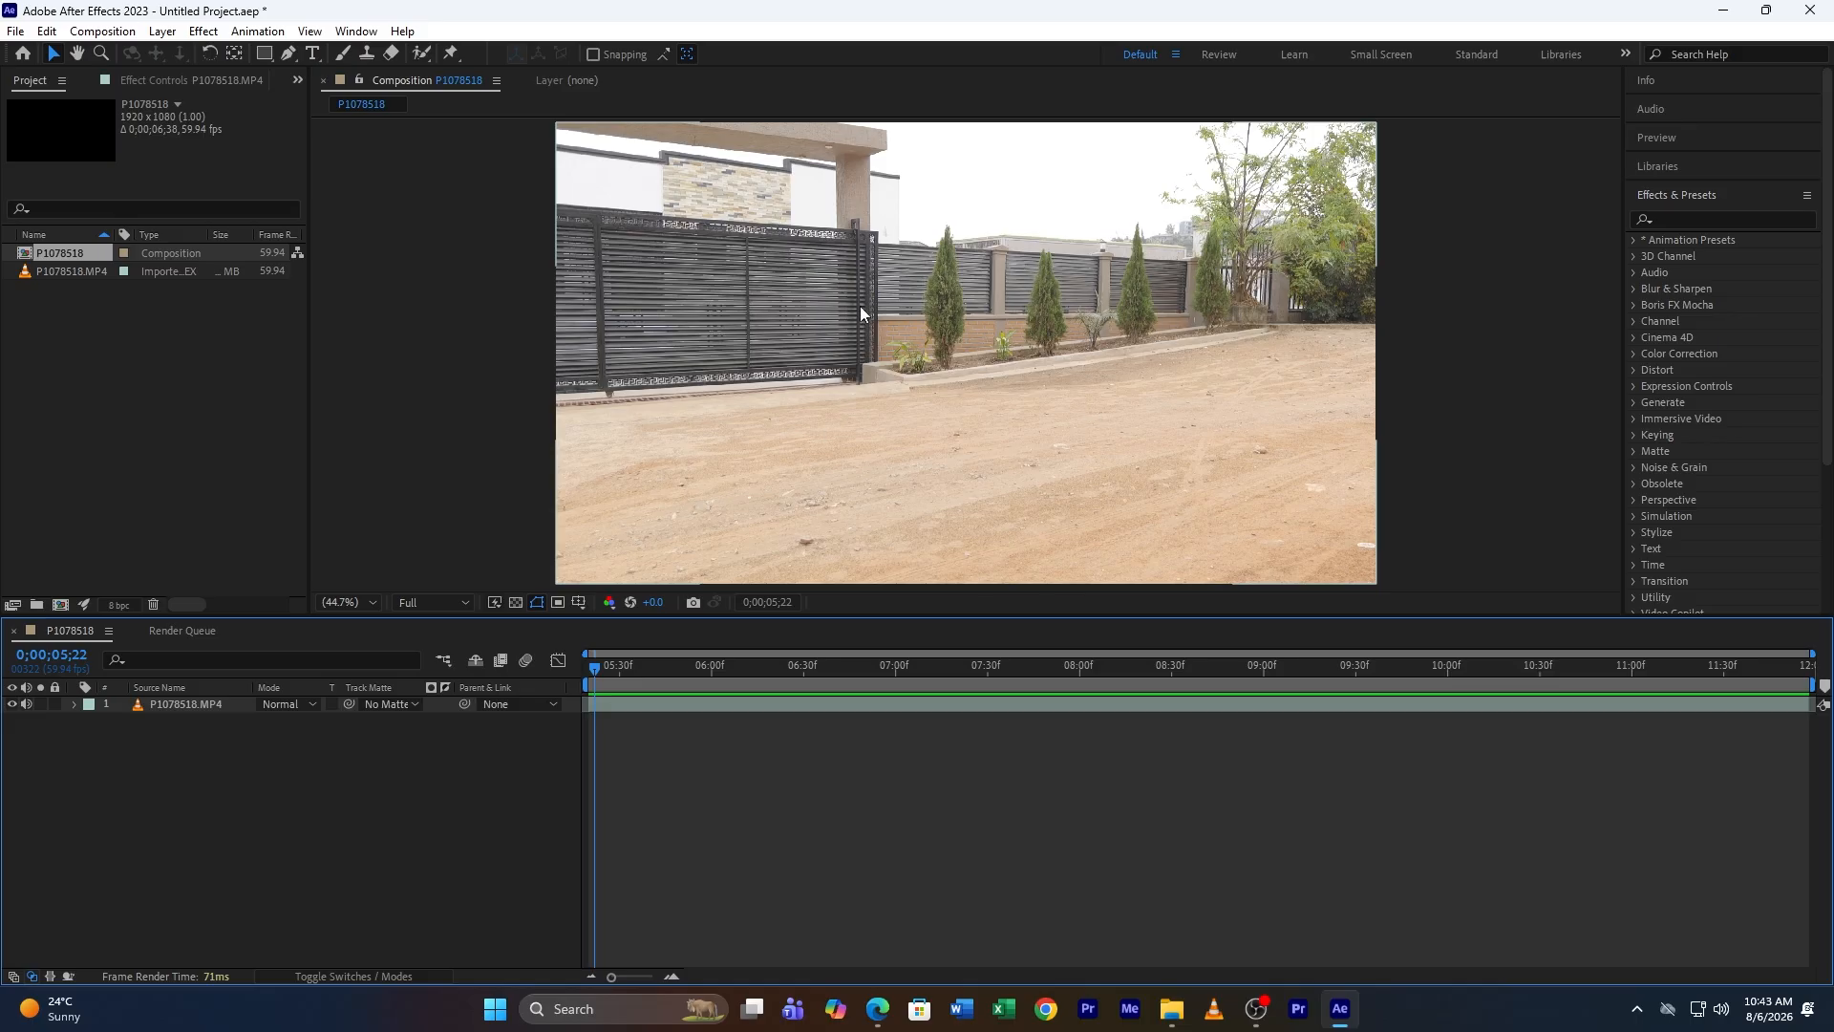
click(609, 711)
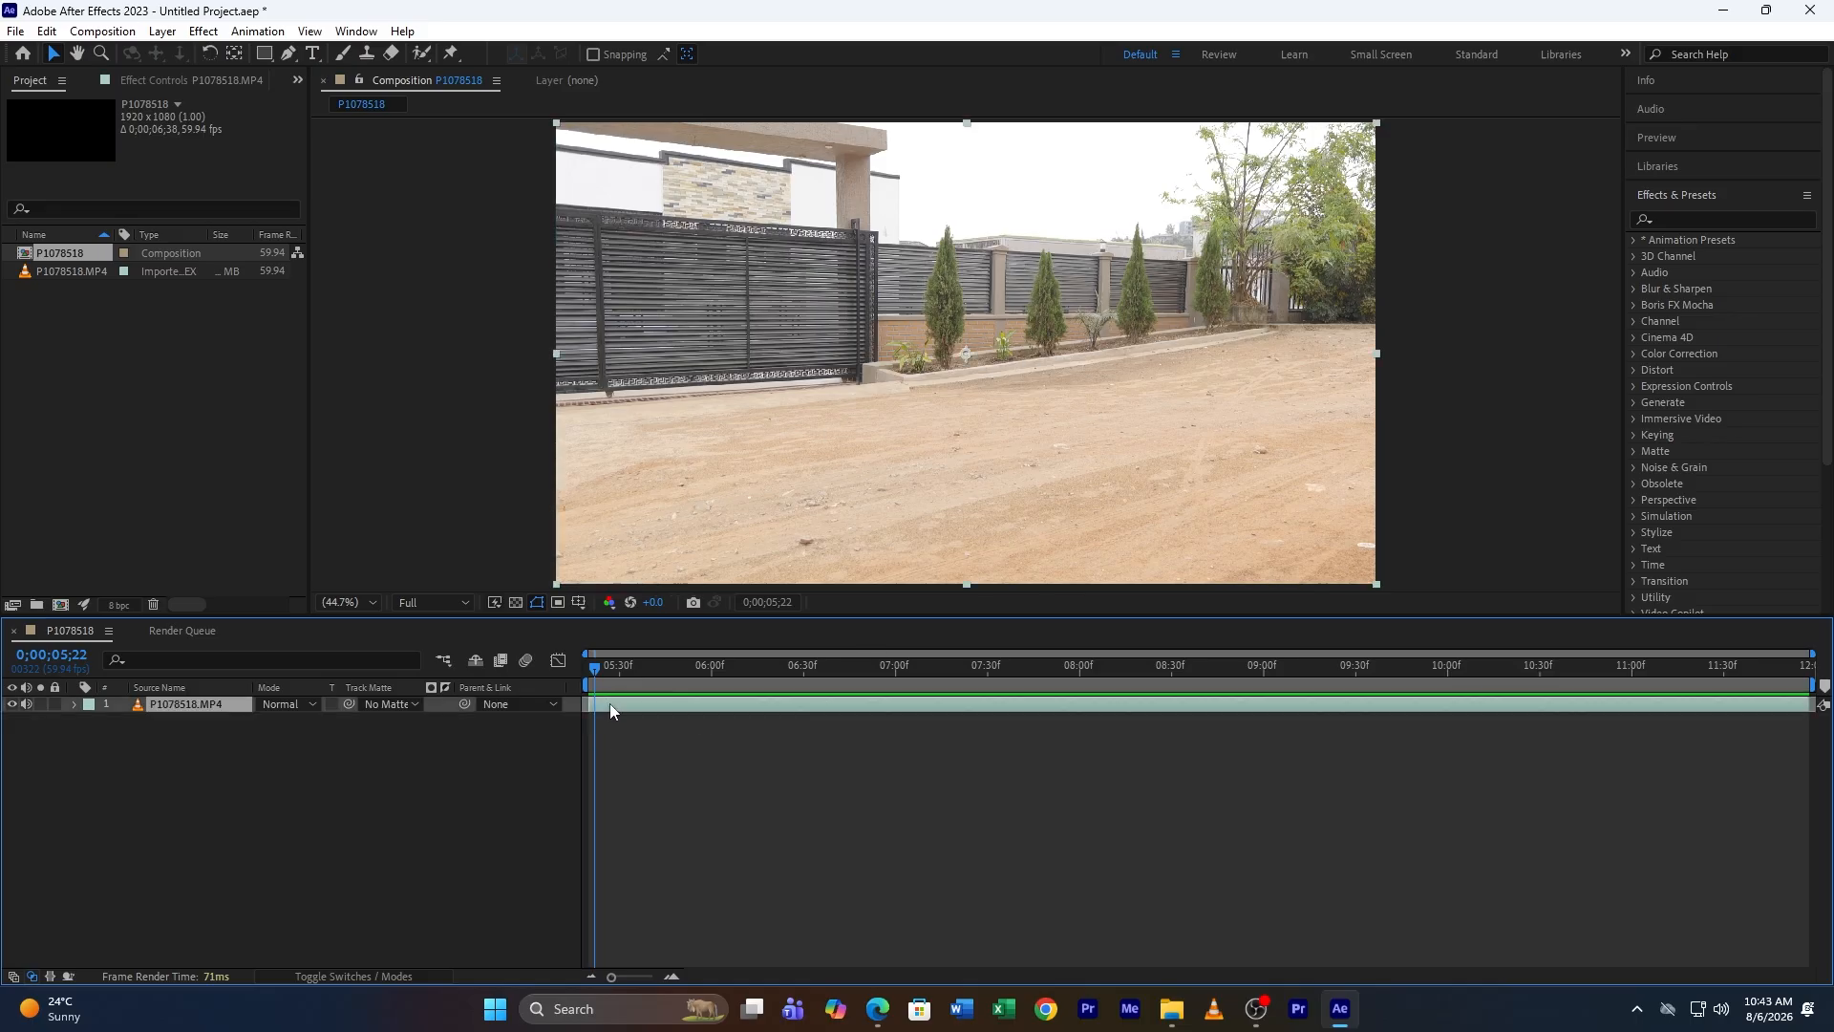
click(49, 33)
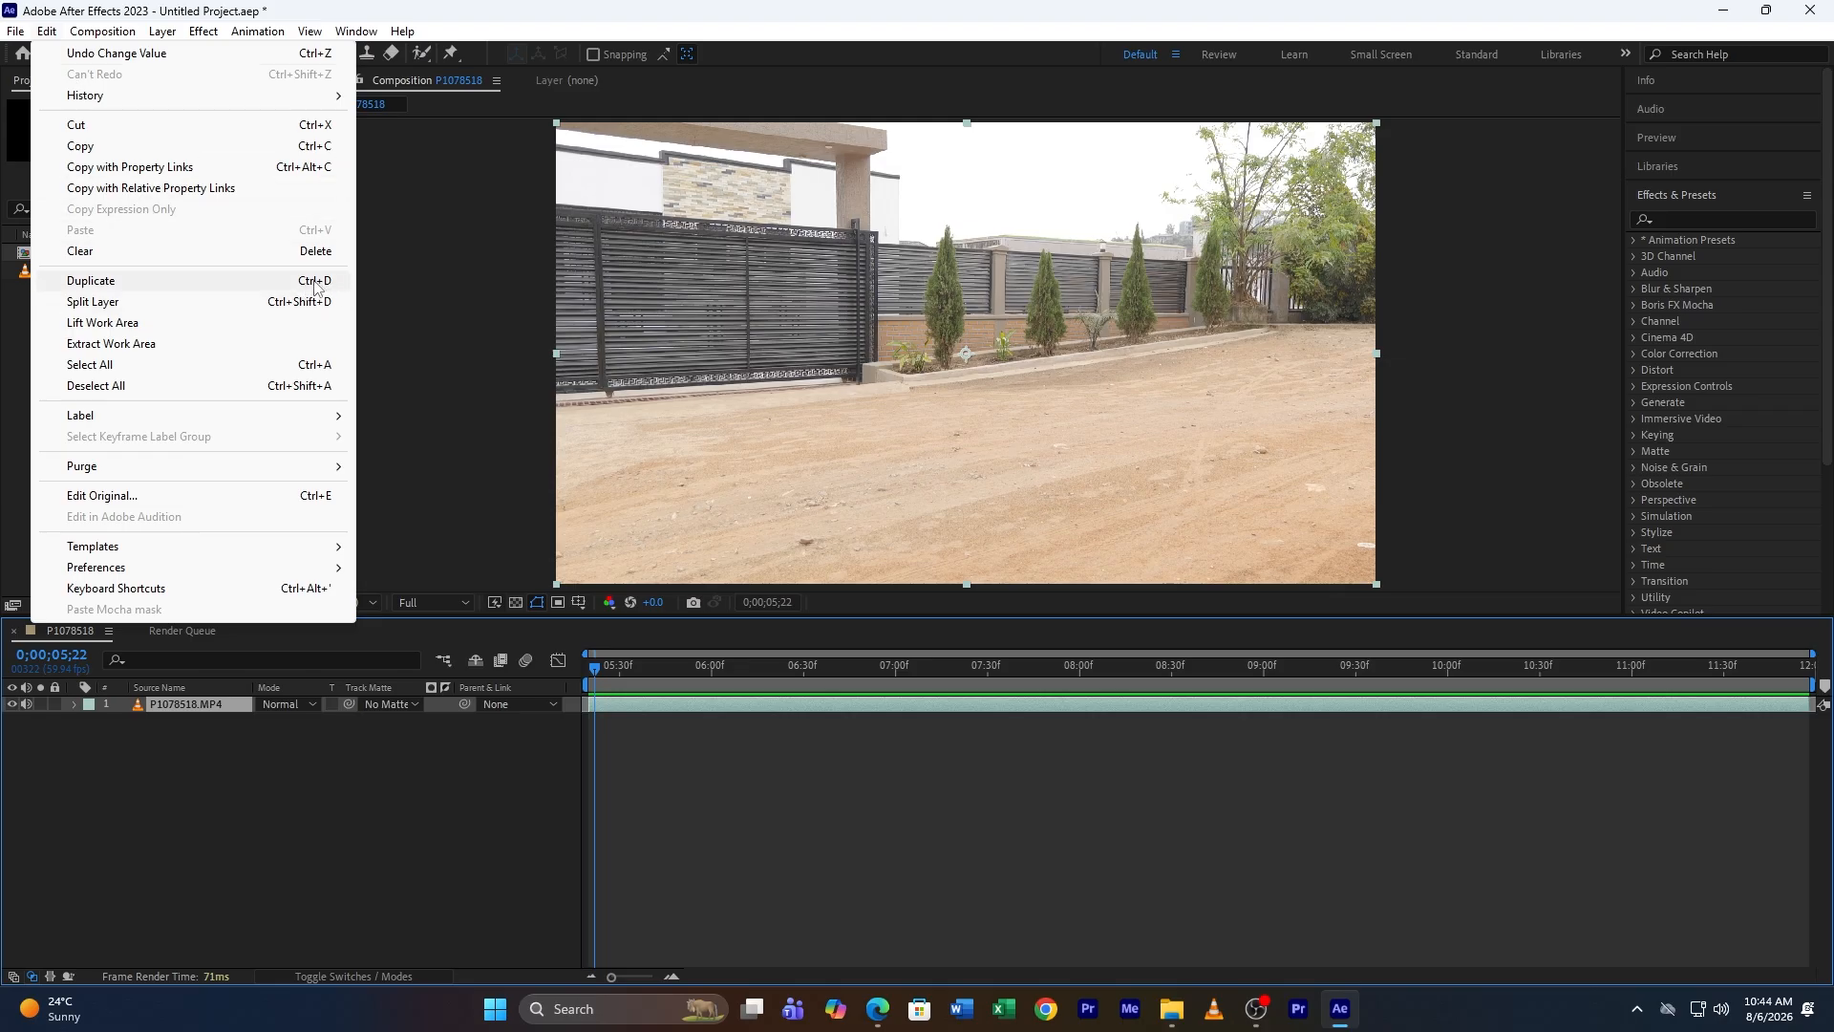
click(102, 282)
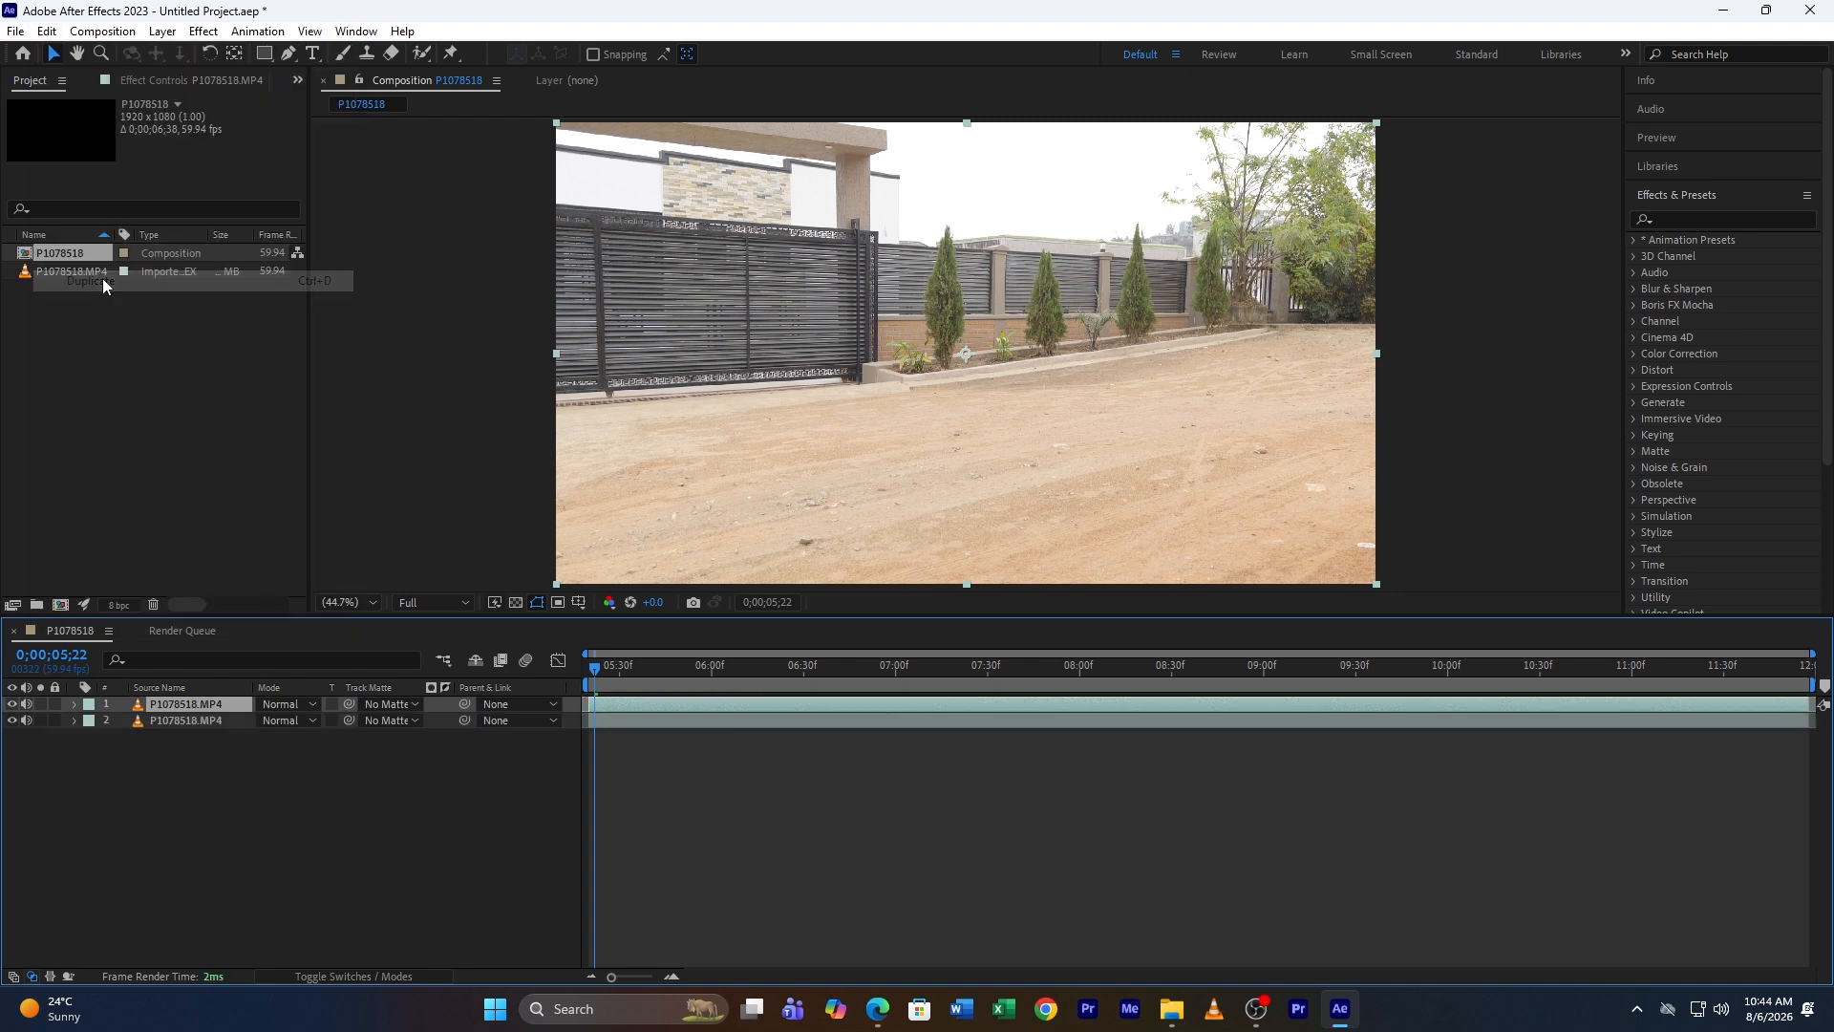
Step: Hide the top copy and apply Freeze Frame to the lower layer at the current time
click(12, 705)
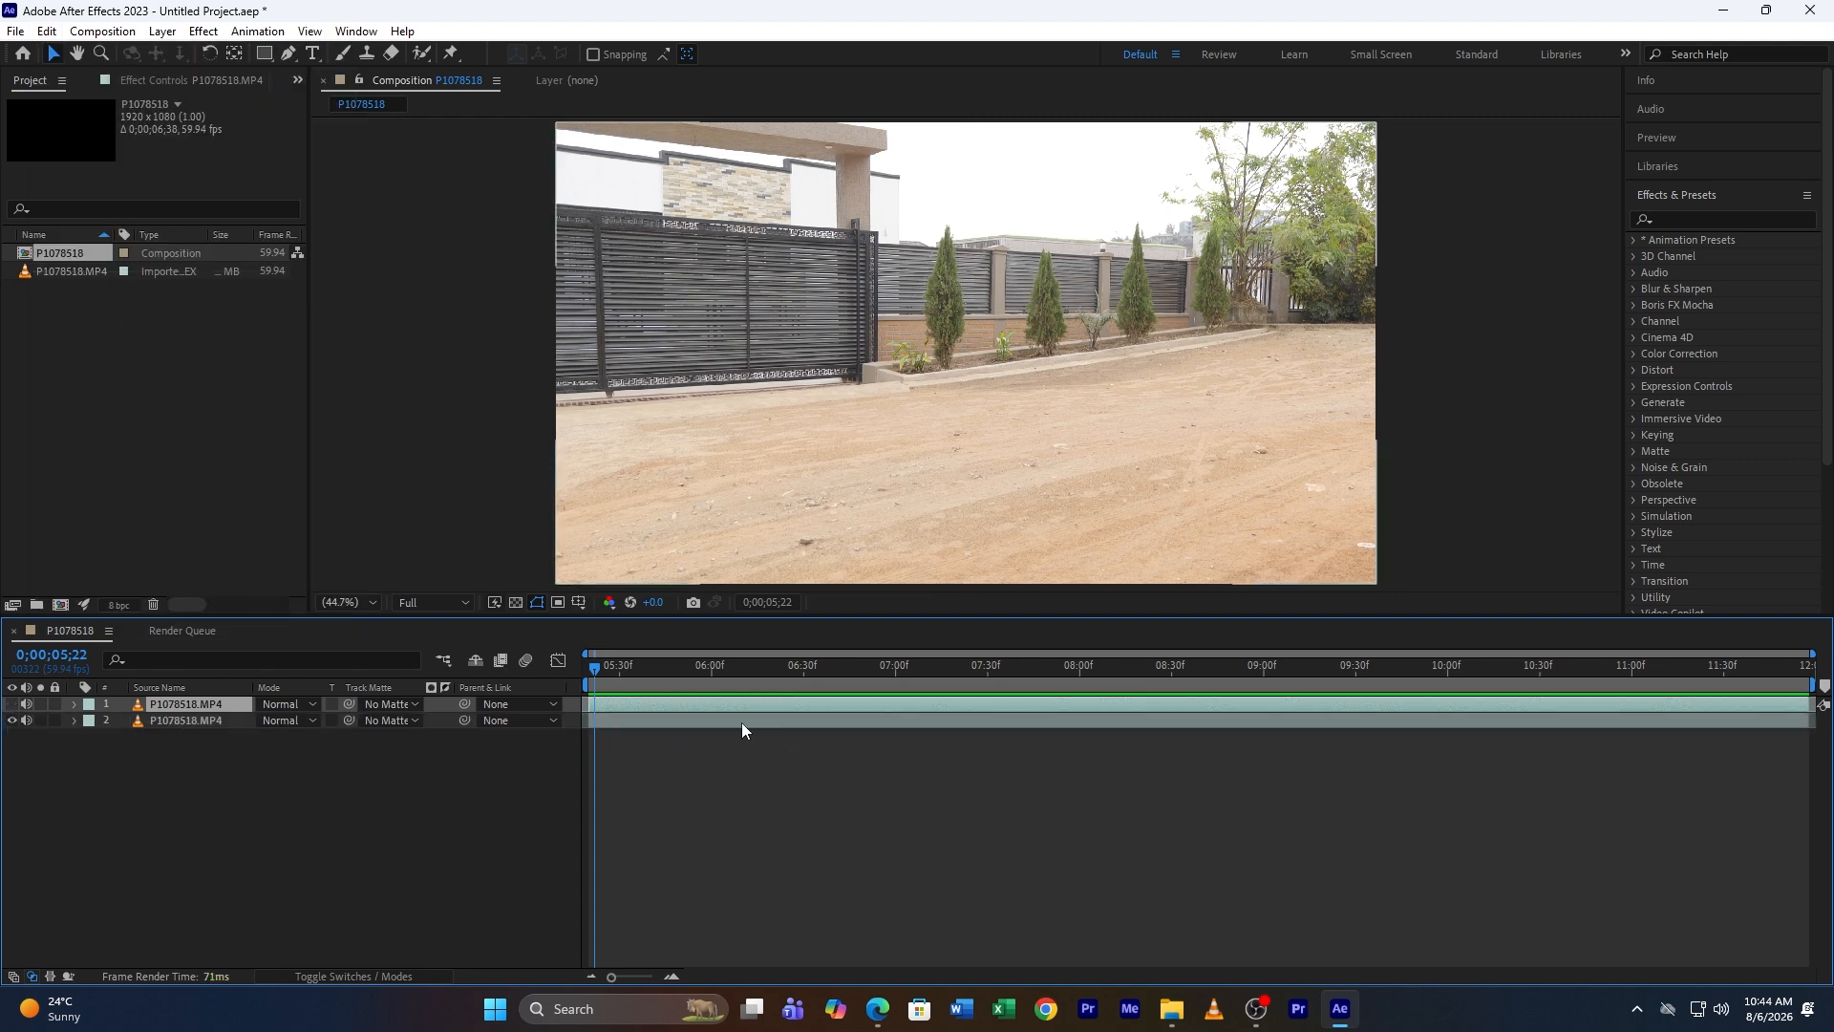
click(613, 722)
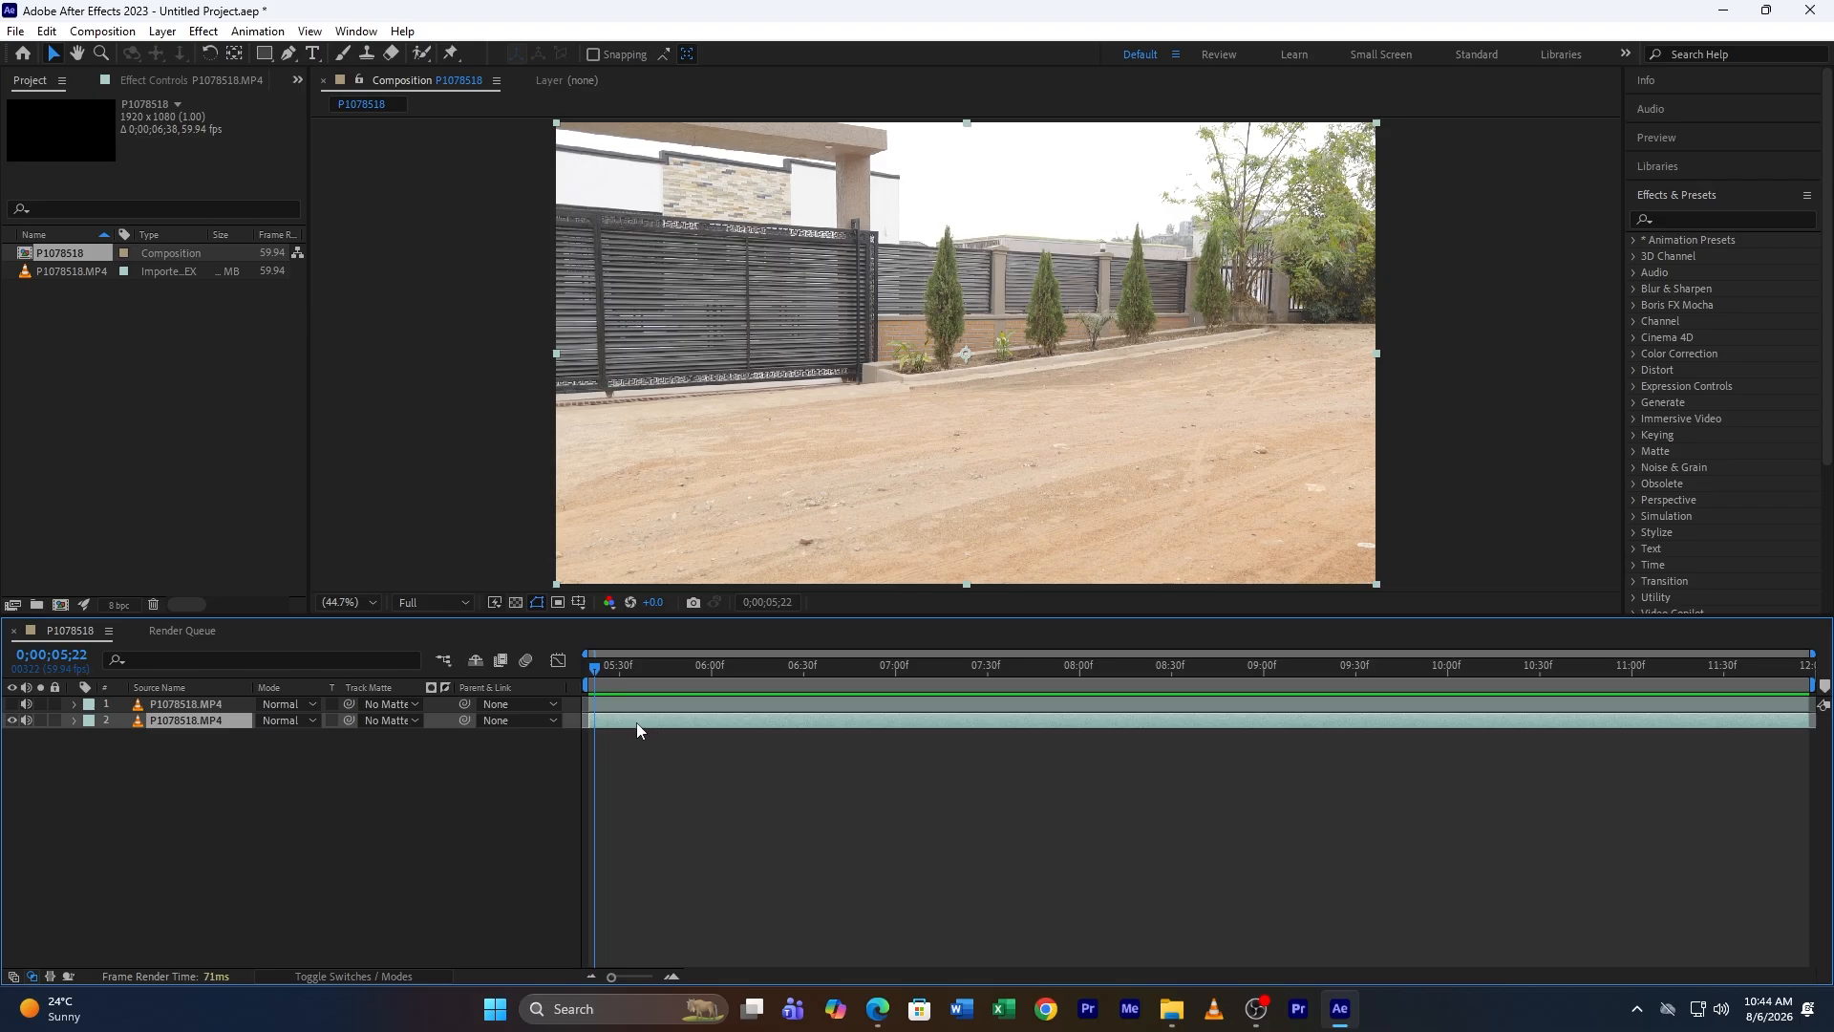
right_click(637, 726)
mouse_move(724, 256)
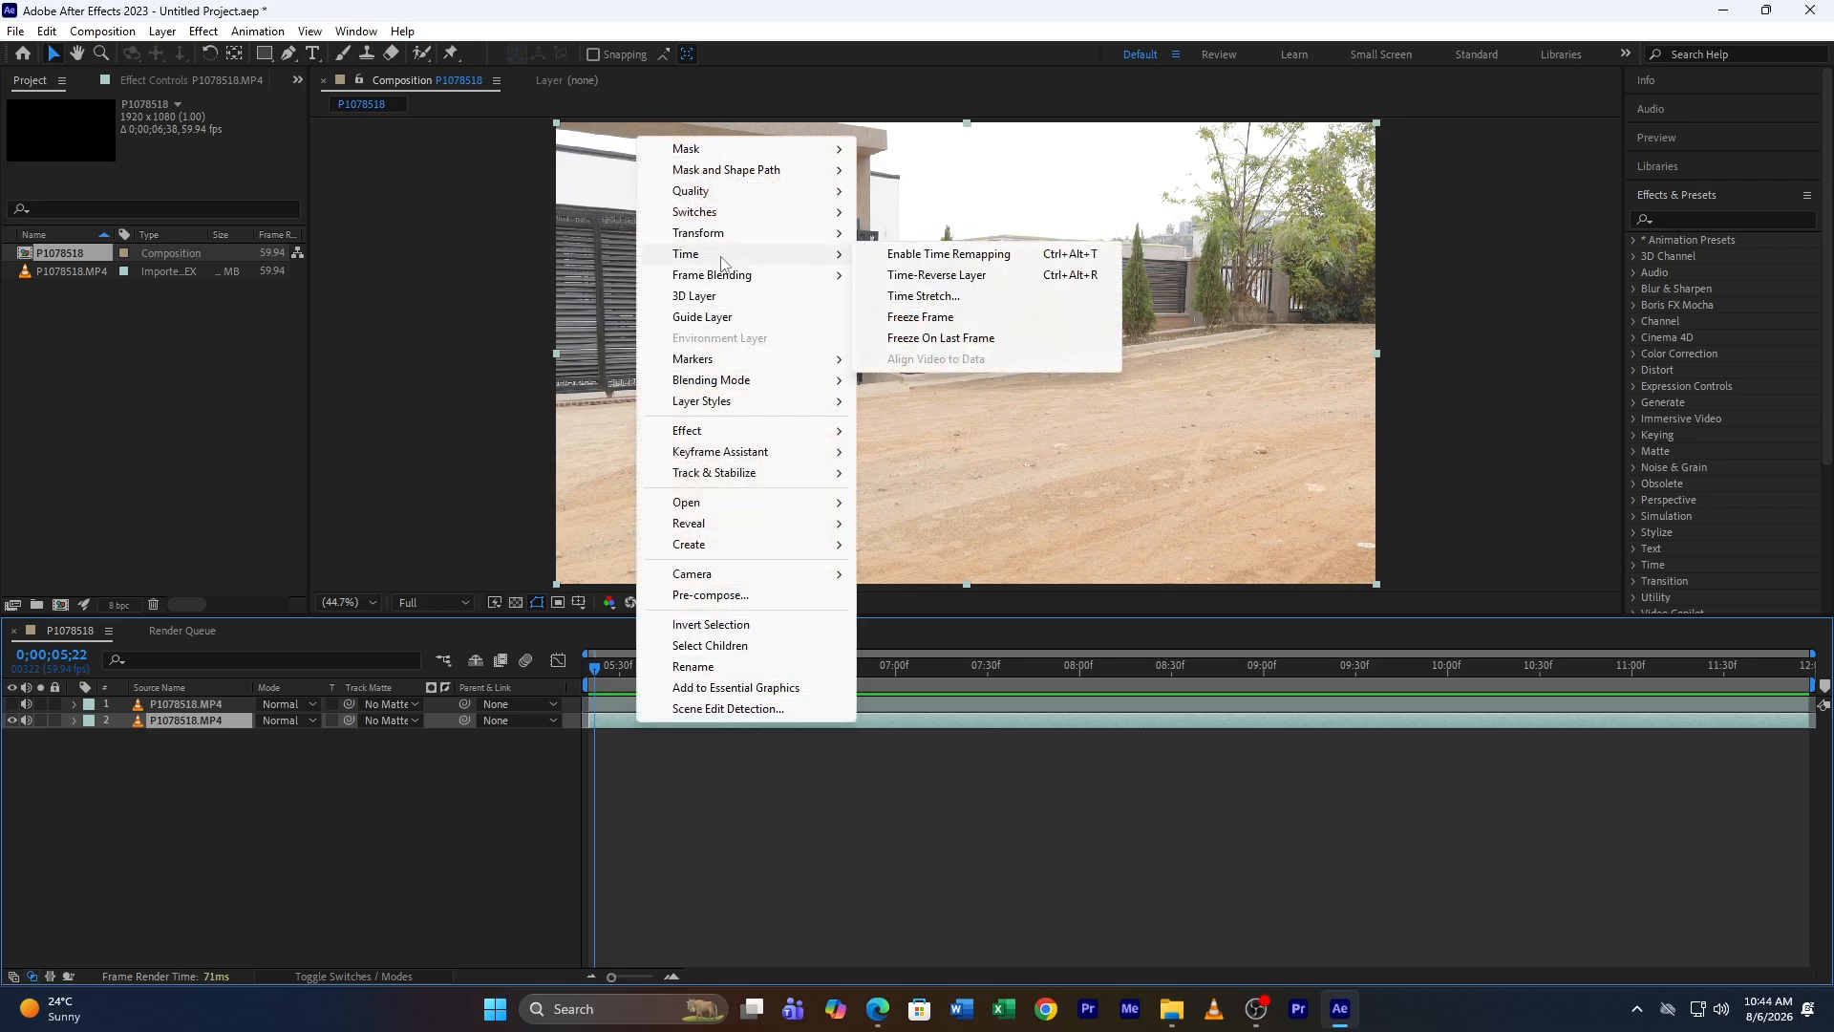
click(938, 323)
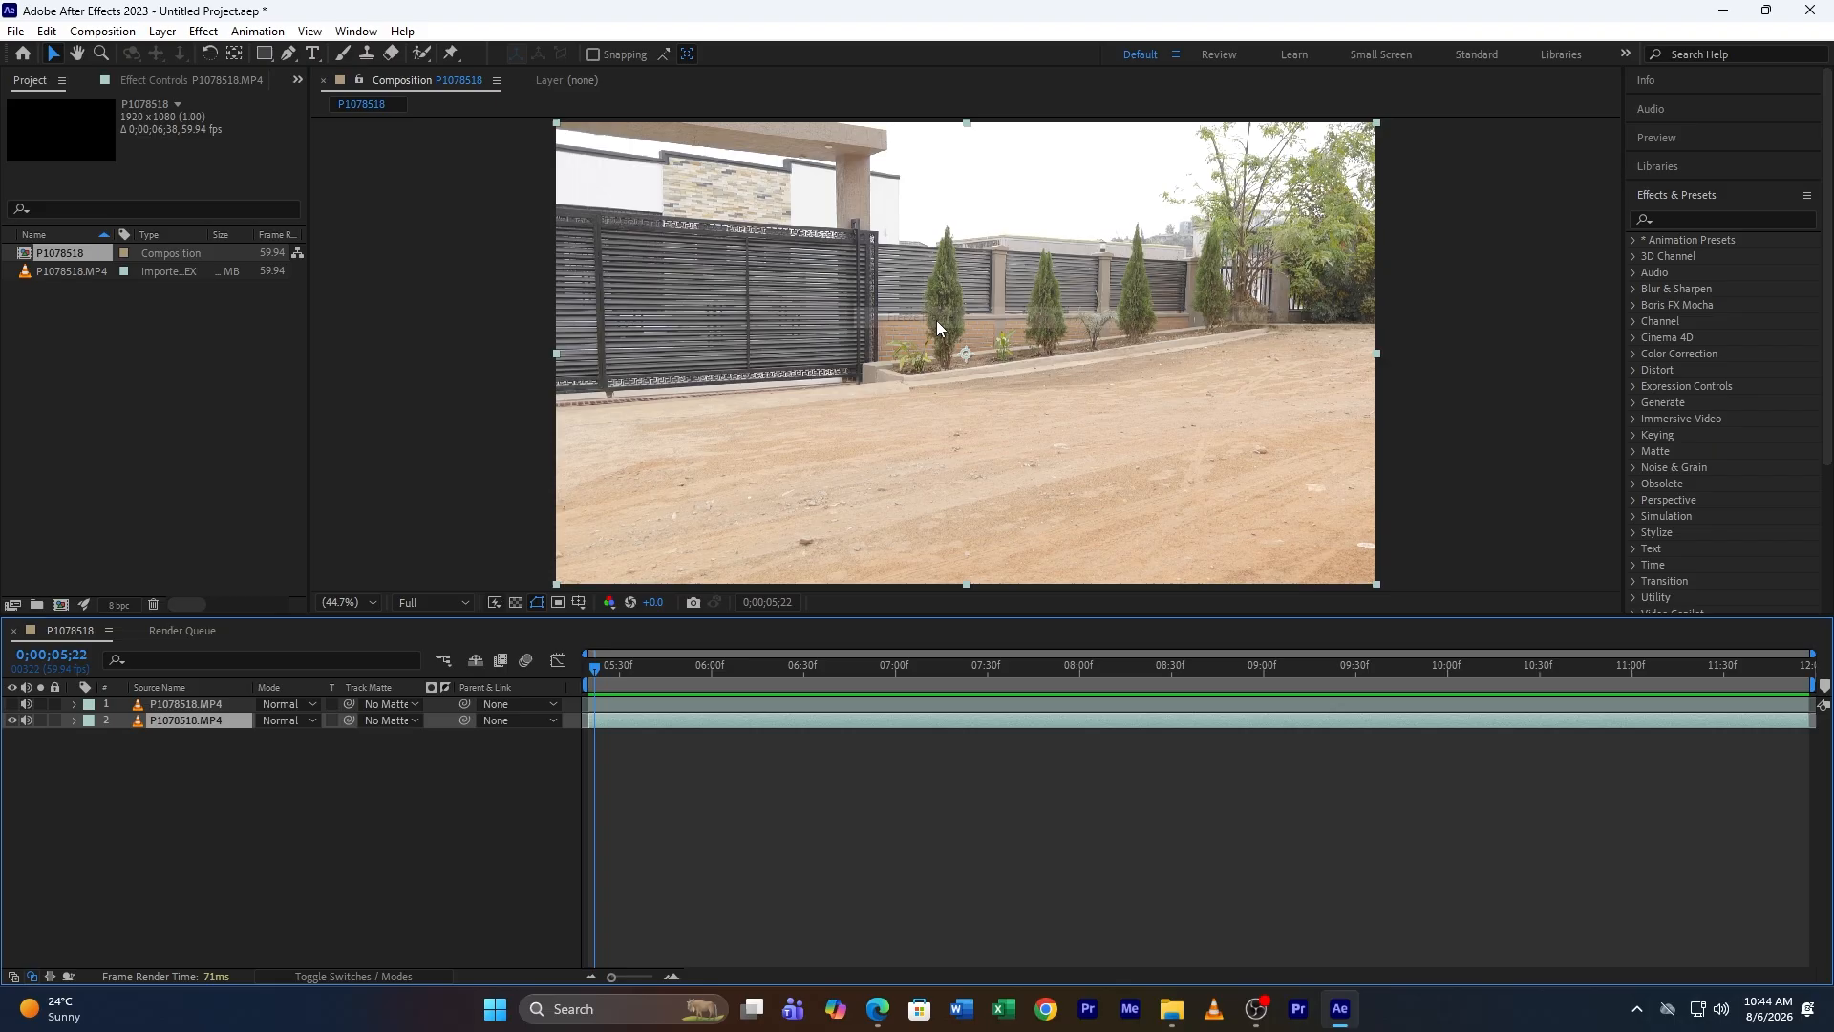
Step: Show and select the top layer, go to 0;00;06;36, and open it in the layer viewer with the Roto Brush tool
mouse_move(595, 666)
mouse_down()
mouse_move(1686, 682)
mouse_move(790, 712)
mouse_move(602, 696)
mouse_up()
click(616, 702)
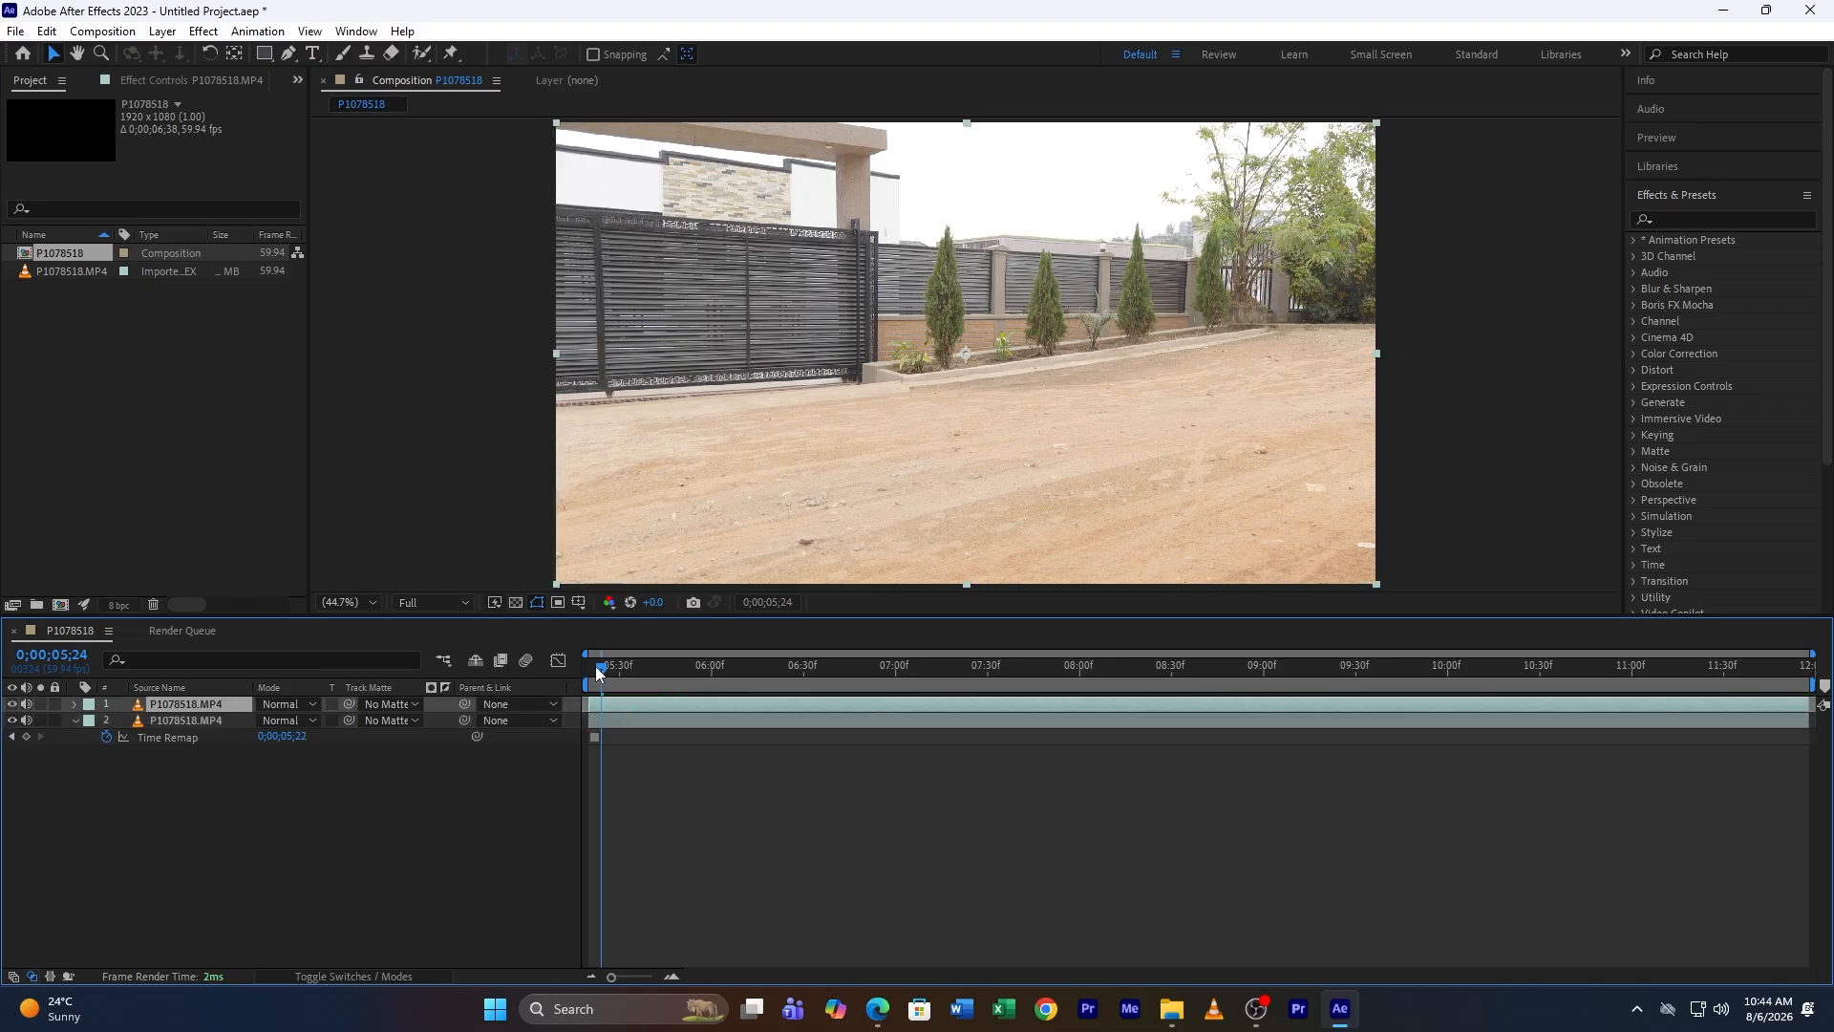
drag(600, 667, 817, 678)
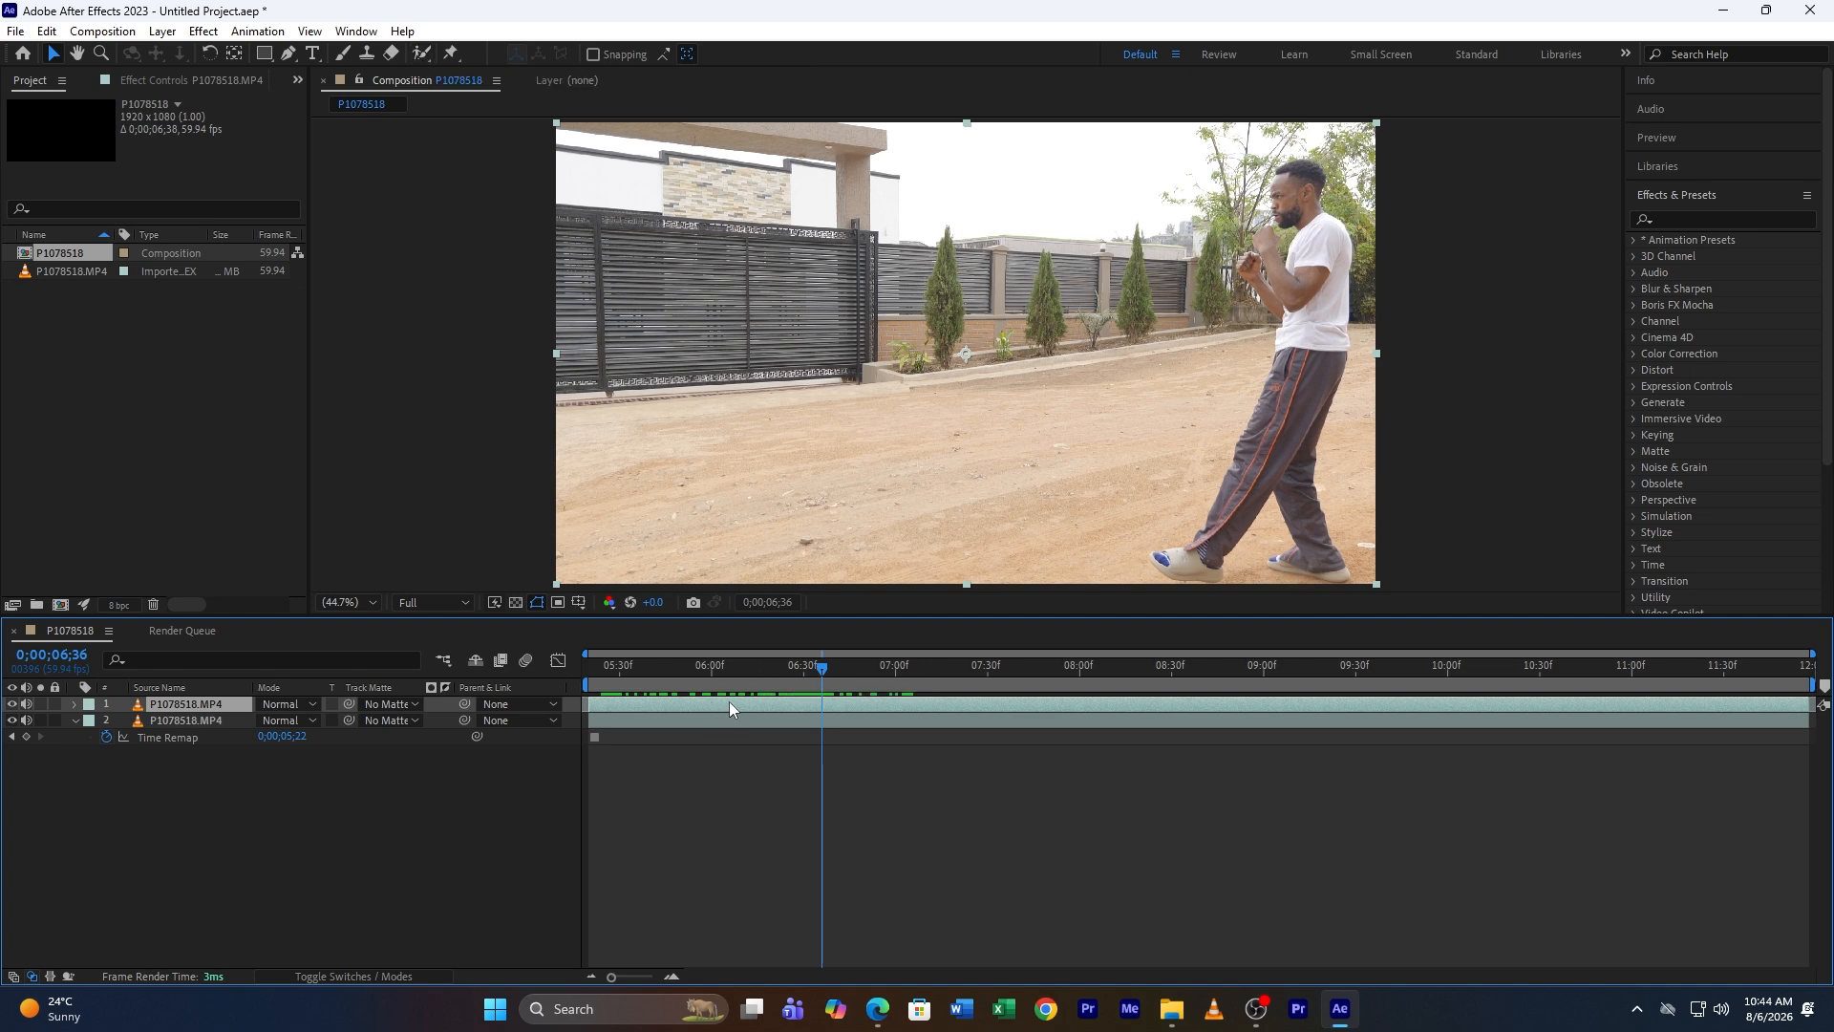
click(422, 54)
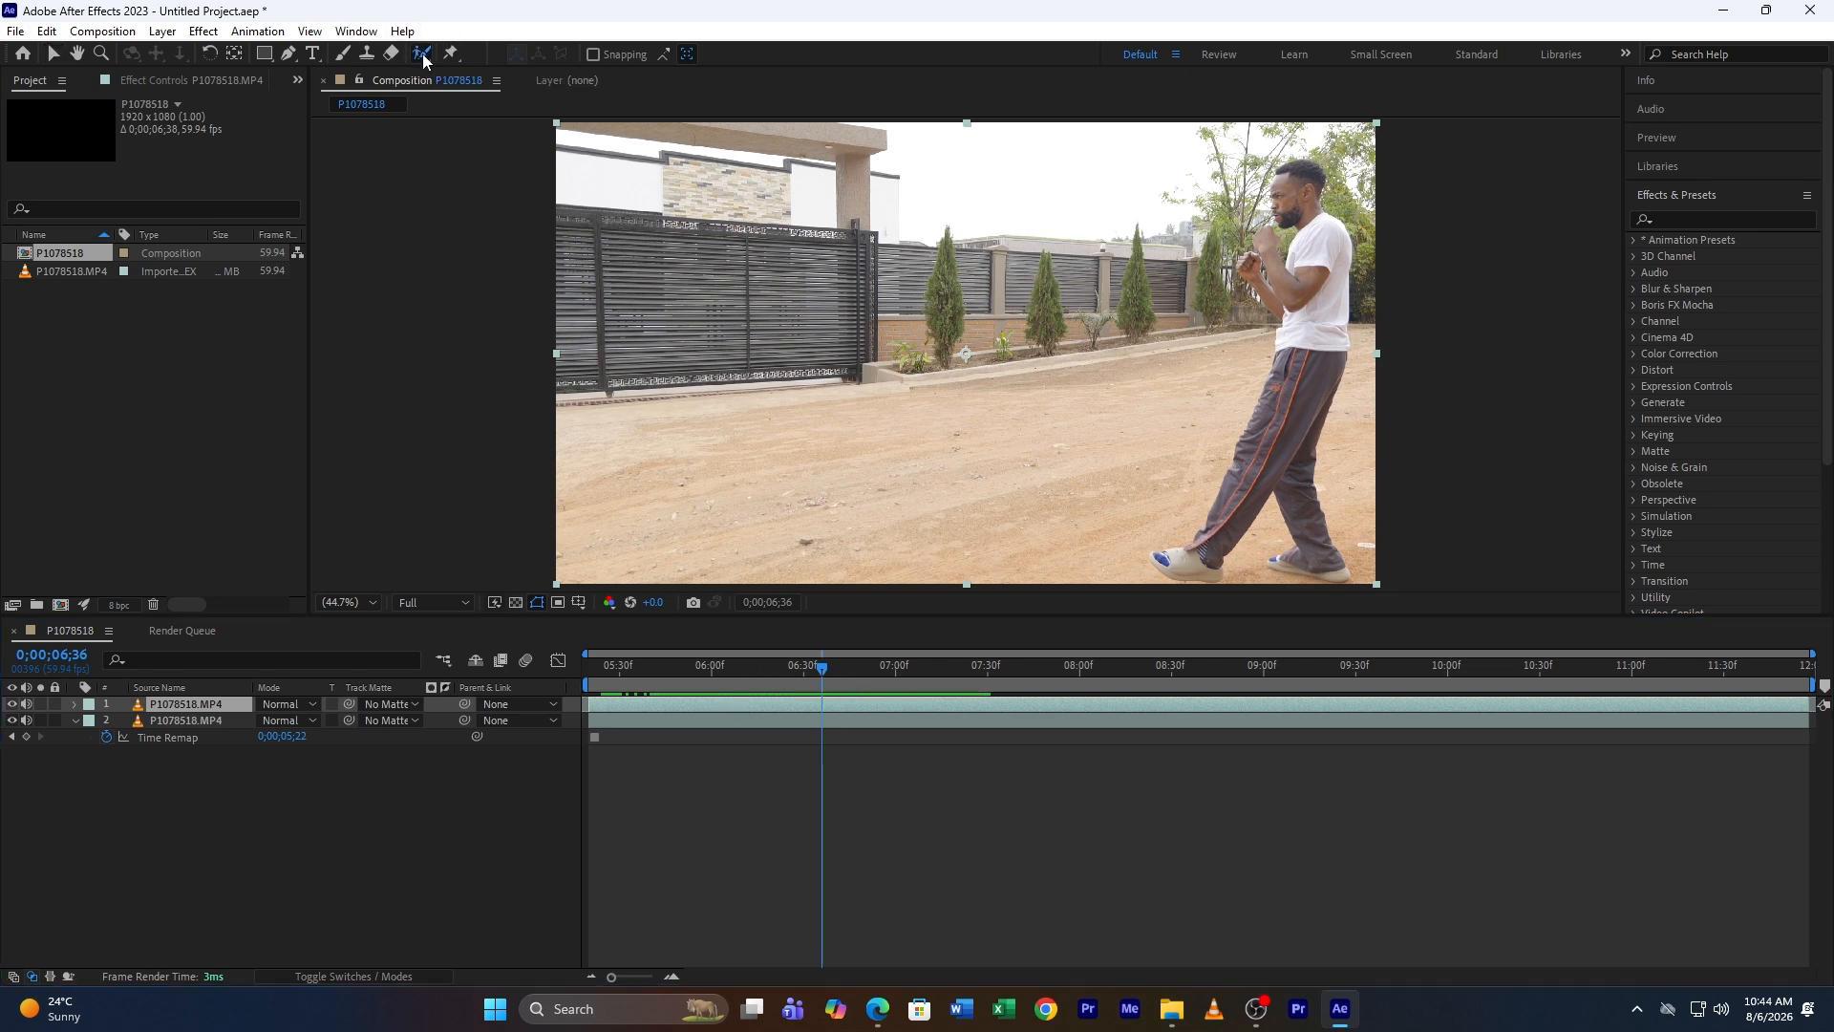
double_click(1217, 405)
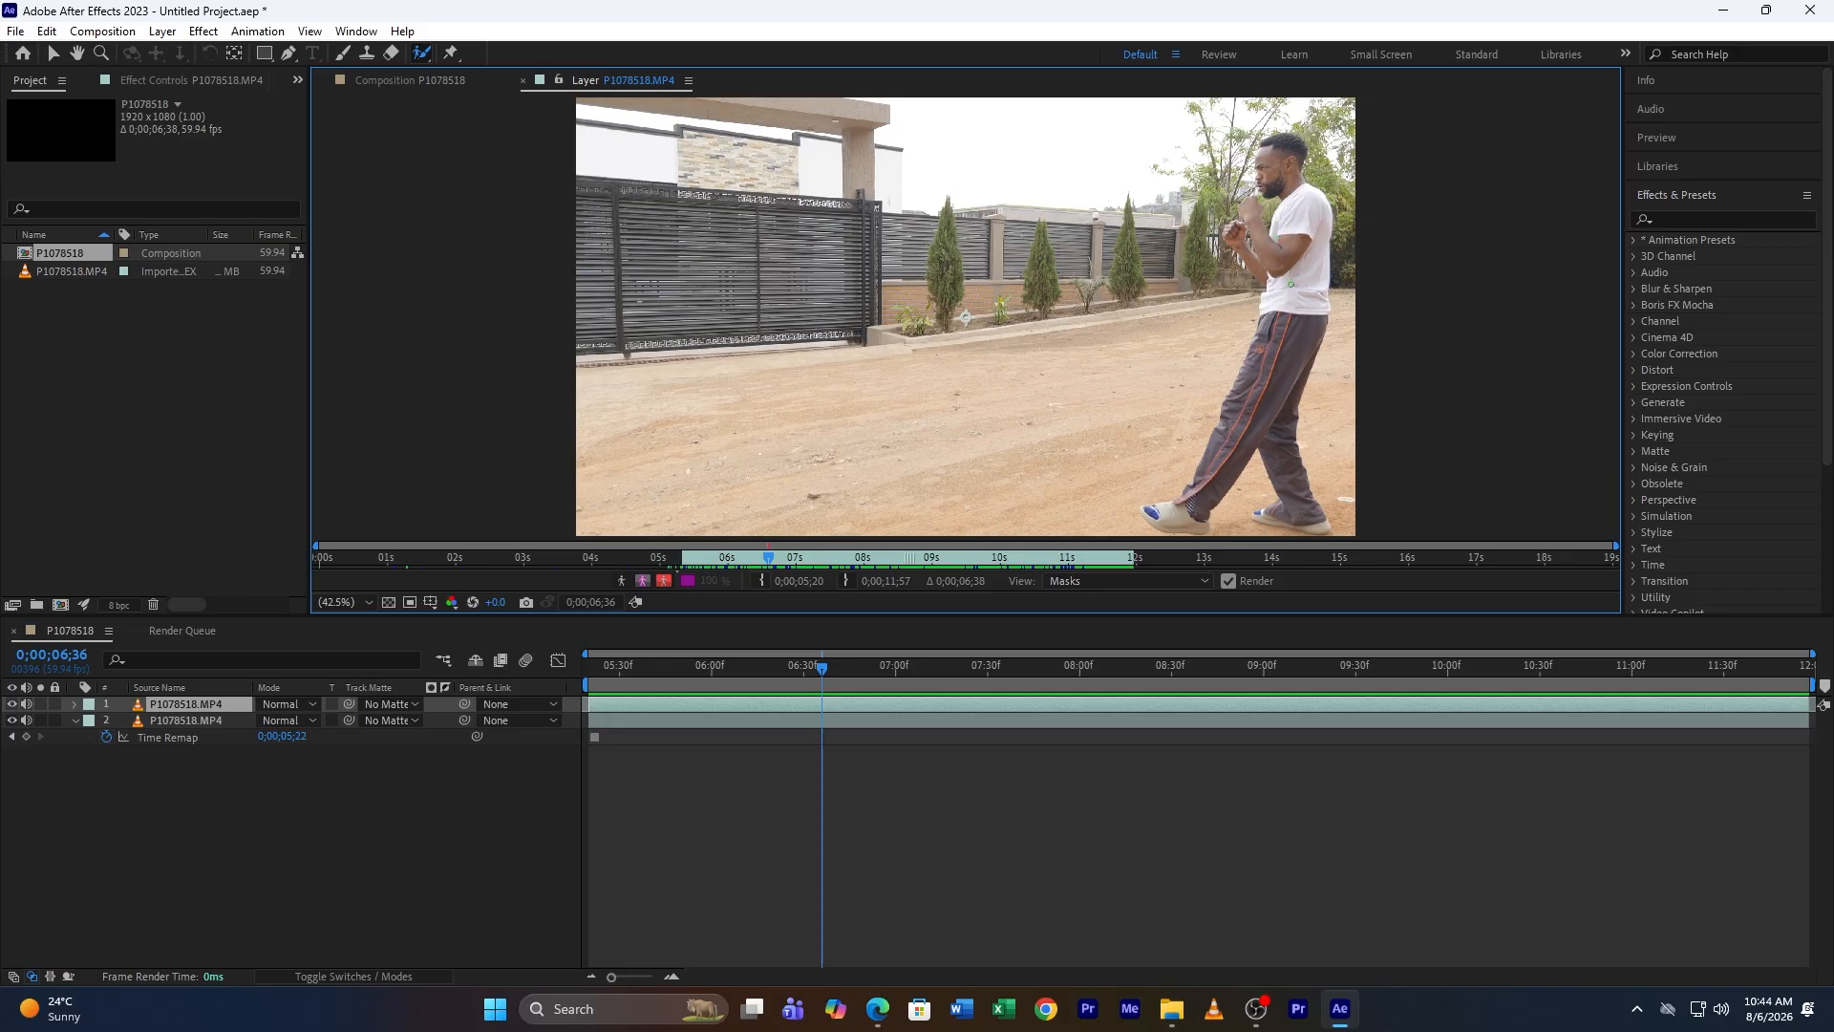
Step: Paint Roto Brush strokes over the person's body and legs and propagate the selection through the clip
mouse_move(1285, 141)
mouse_down()
mouse_move(1291, 260)
mouse_move(1199, 488)
mouse_move(1156, 505)
mouse_up()
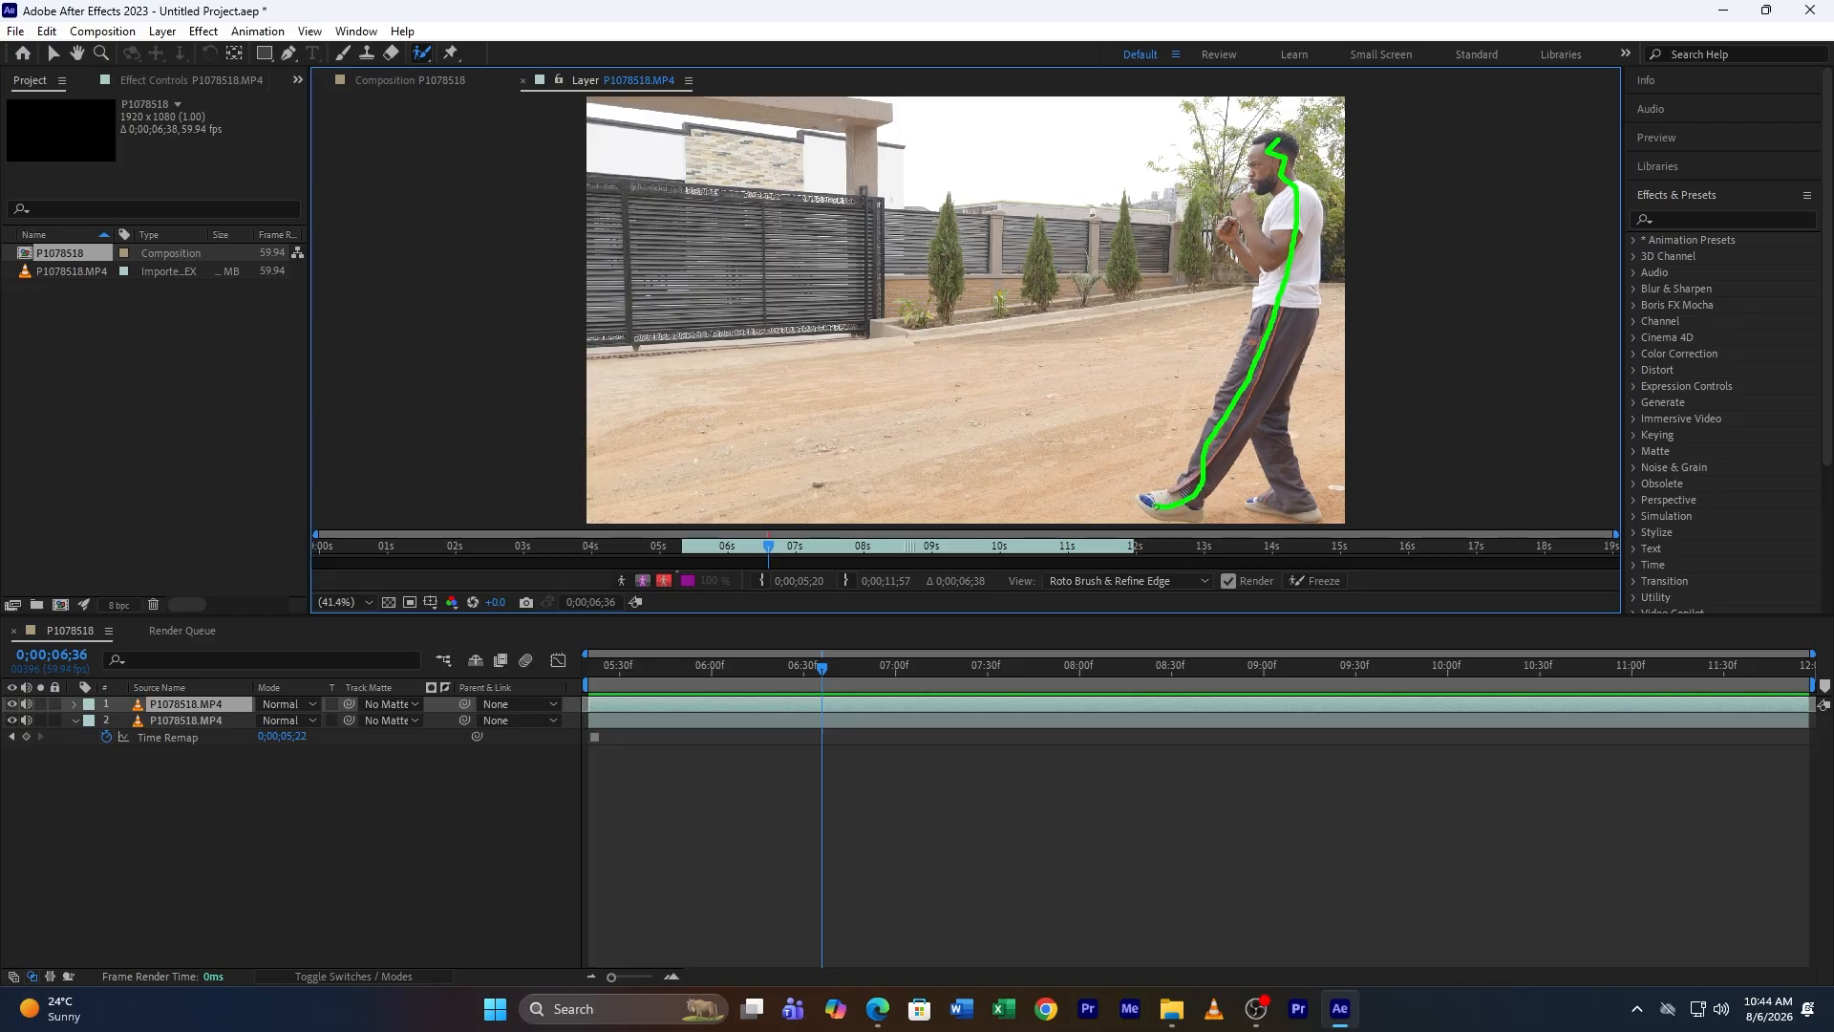
mouse_move(1234, 445)
mouse_down()
mouse_move(1277, 351)
mouse_move(1293, 498)
mouse_up()
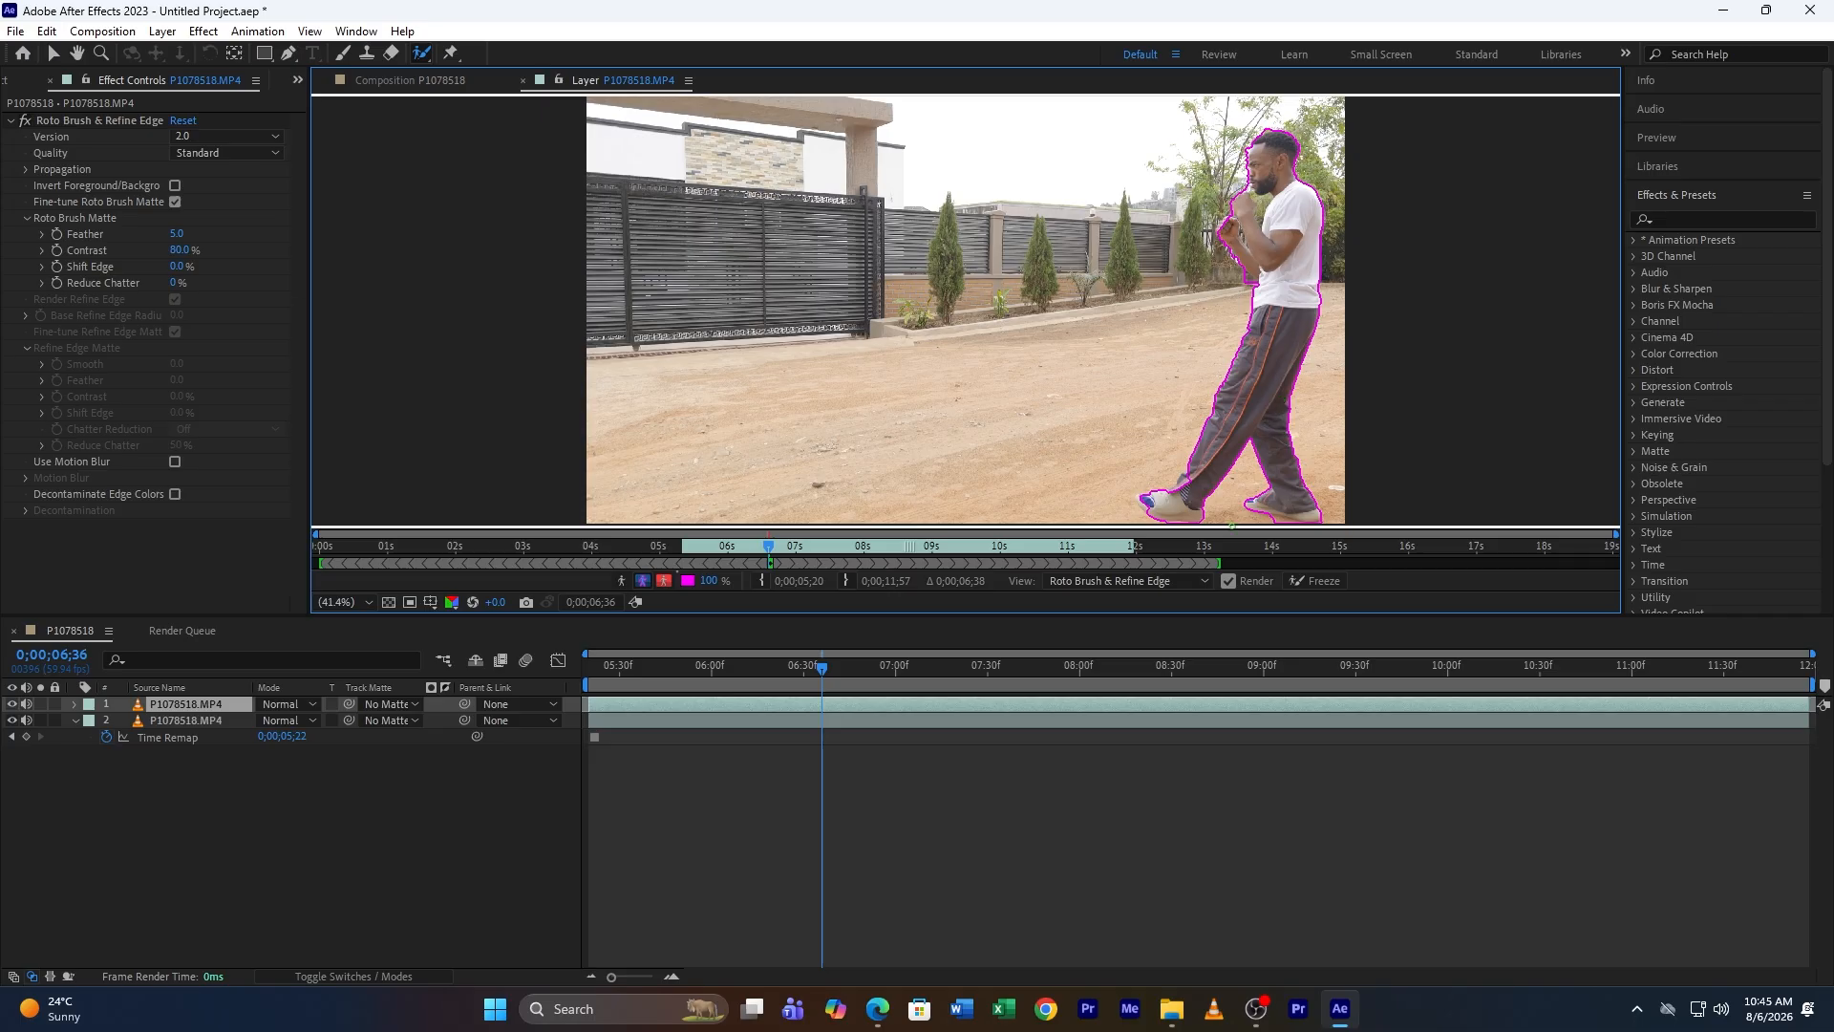
key(space)
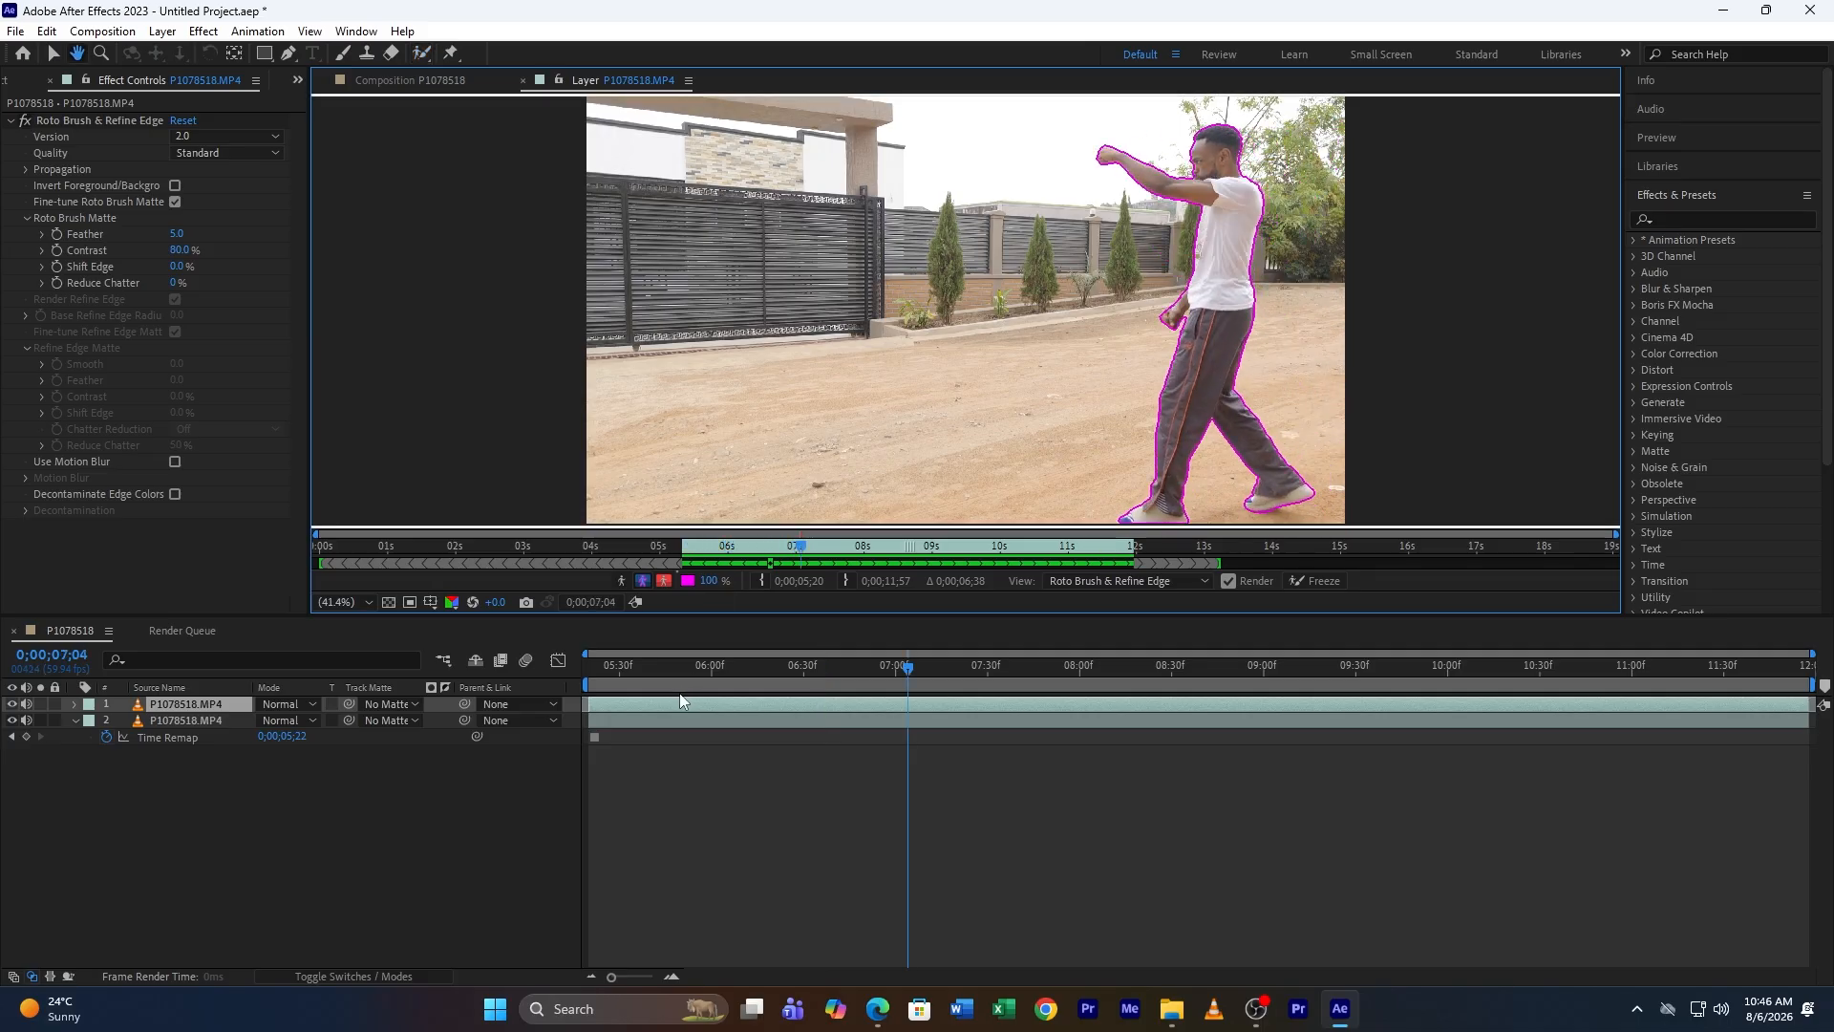
Step: Rename the top layer subject
right_click(179, 705)
click(256, 649)
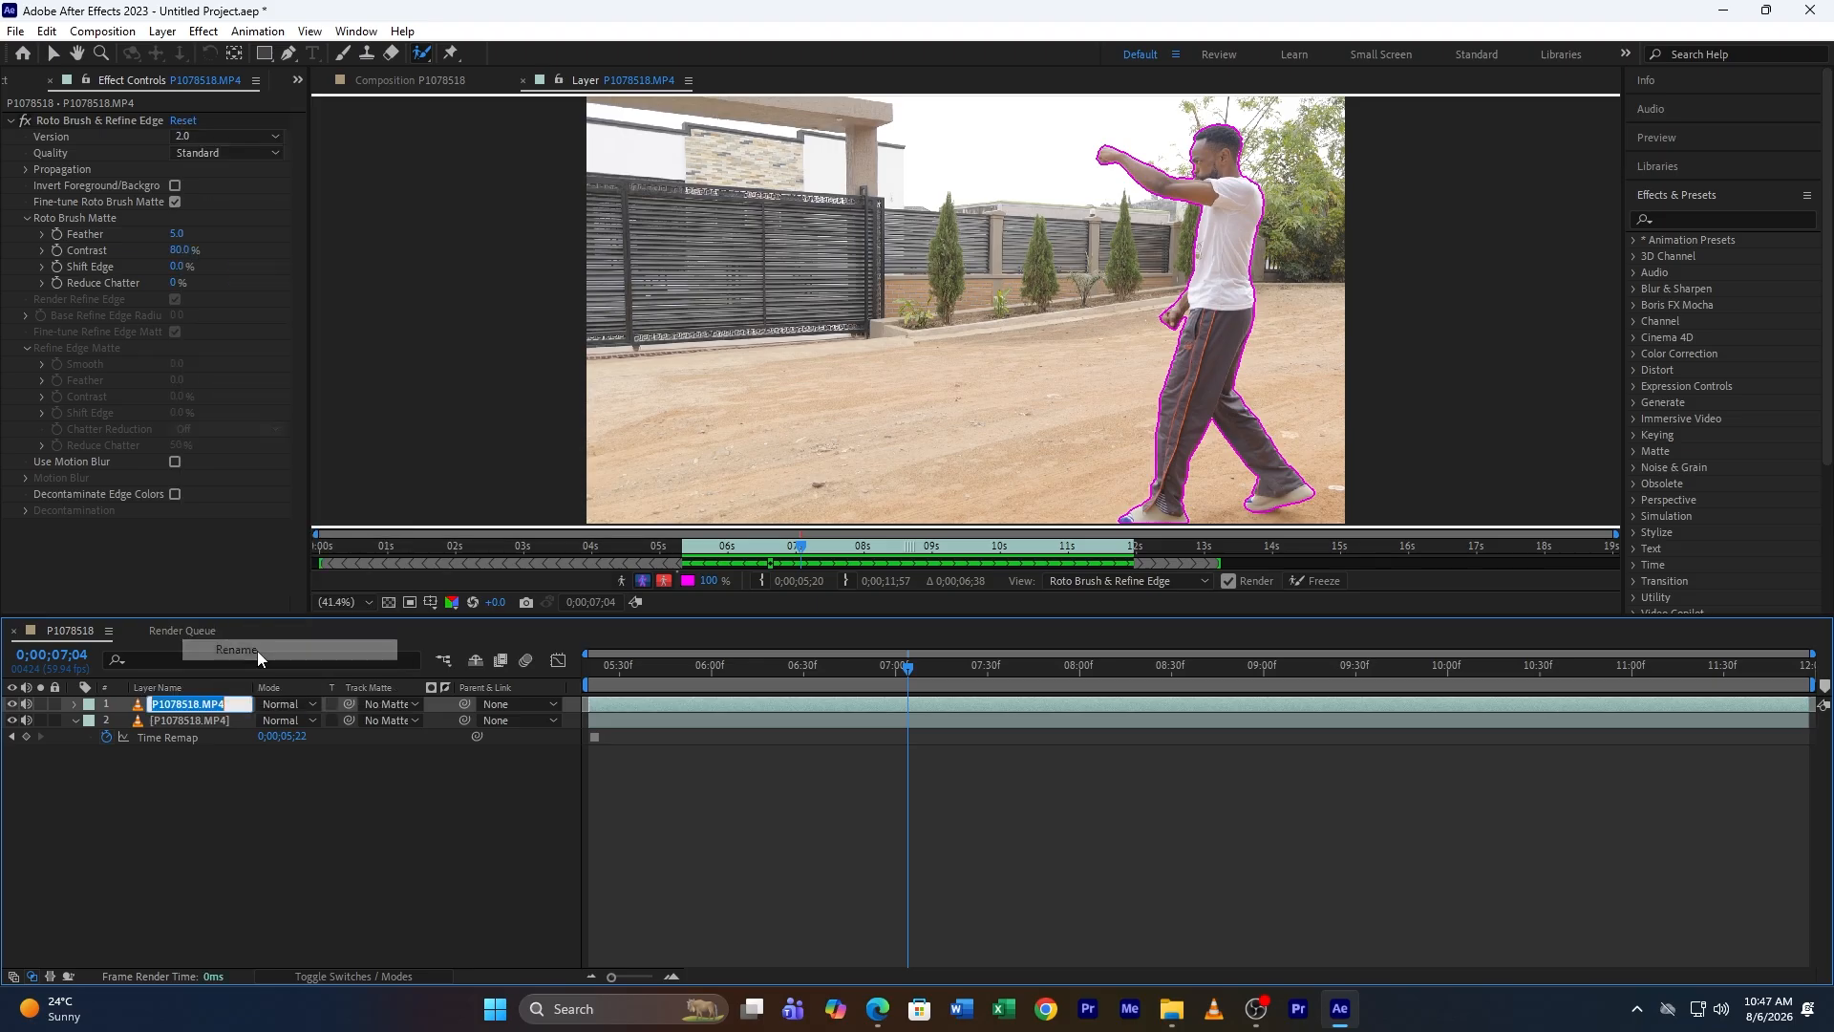
text(subject)
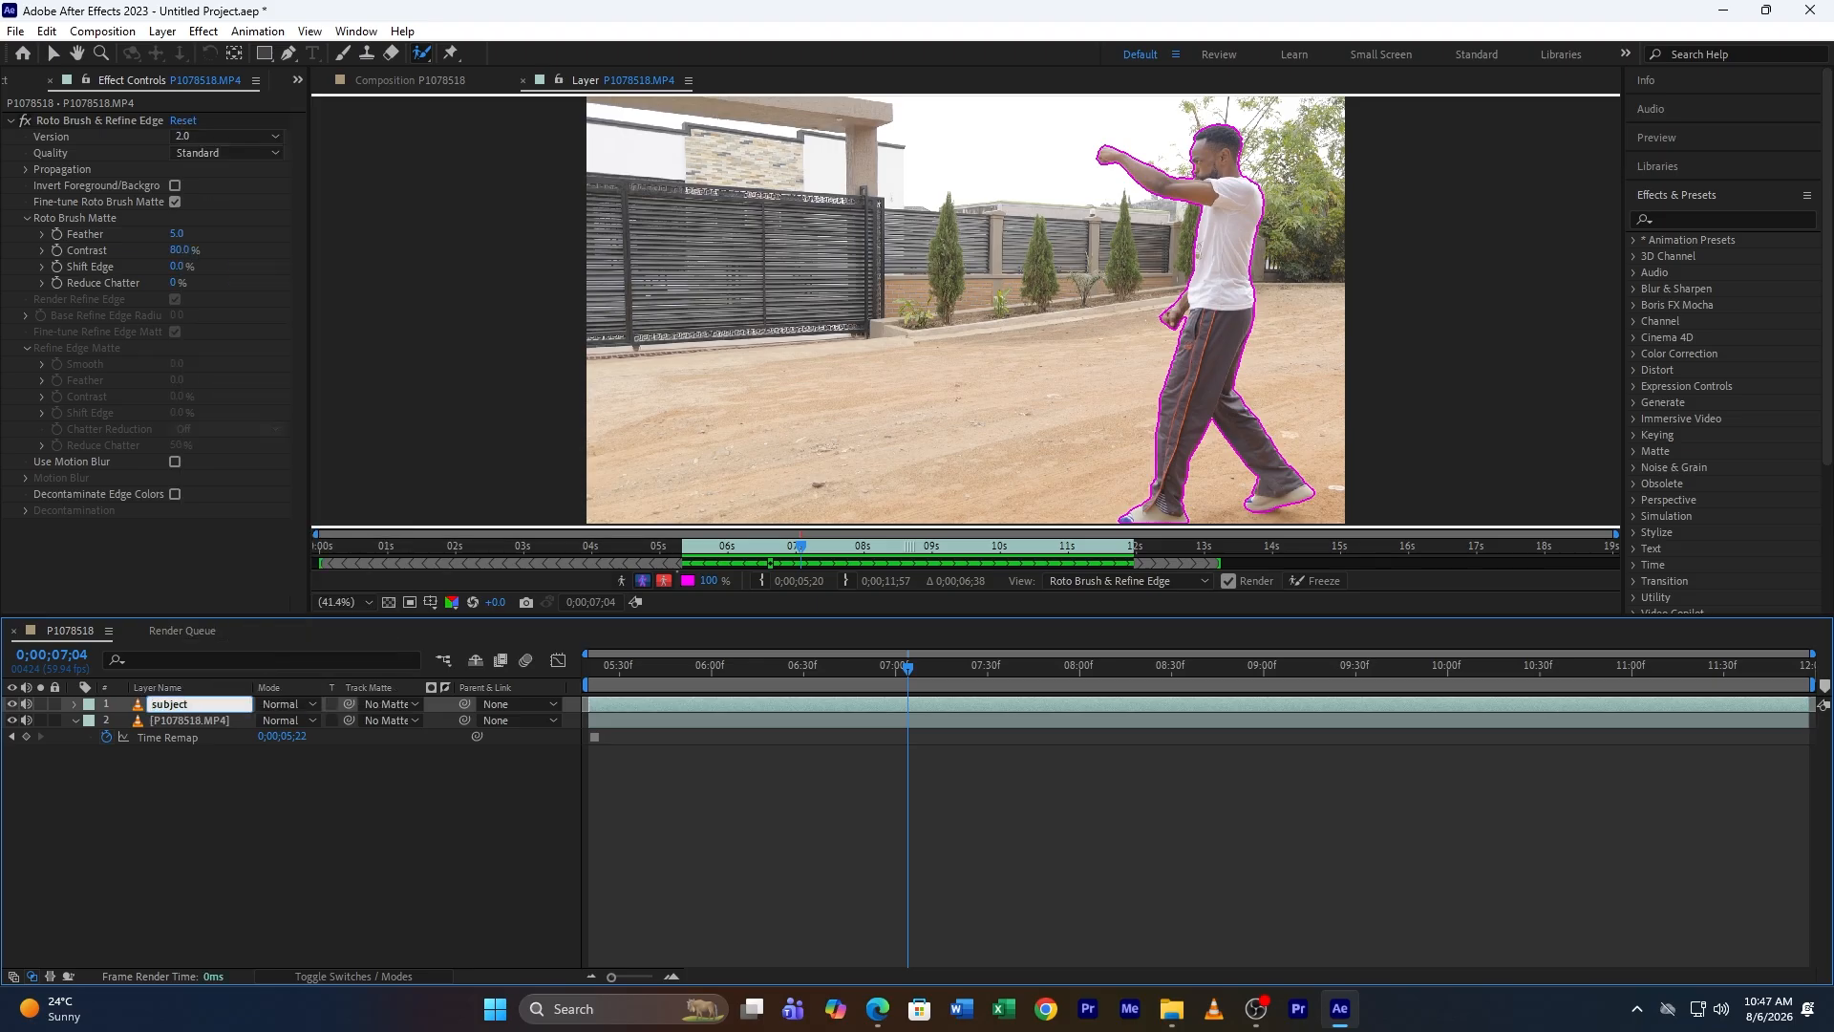
click(78, 856)
Step: Rename the frozen lower layer background
click(192, 715)
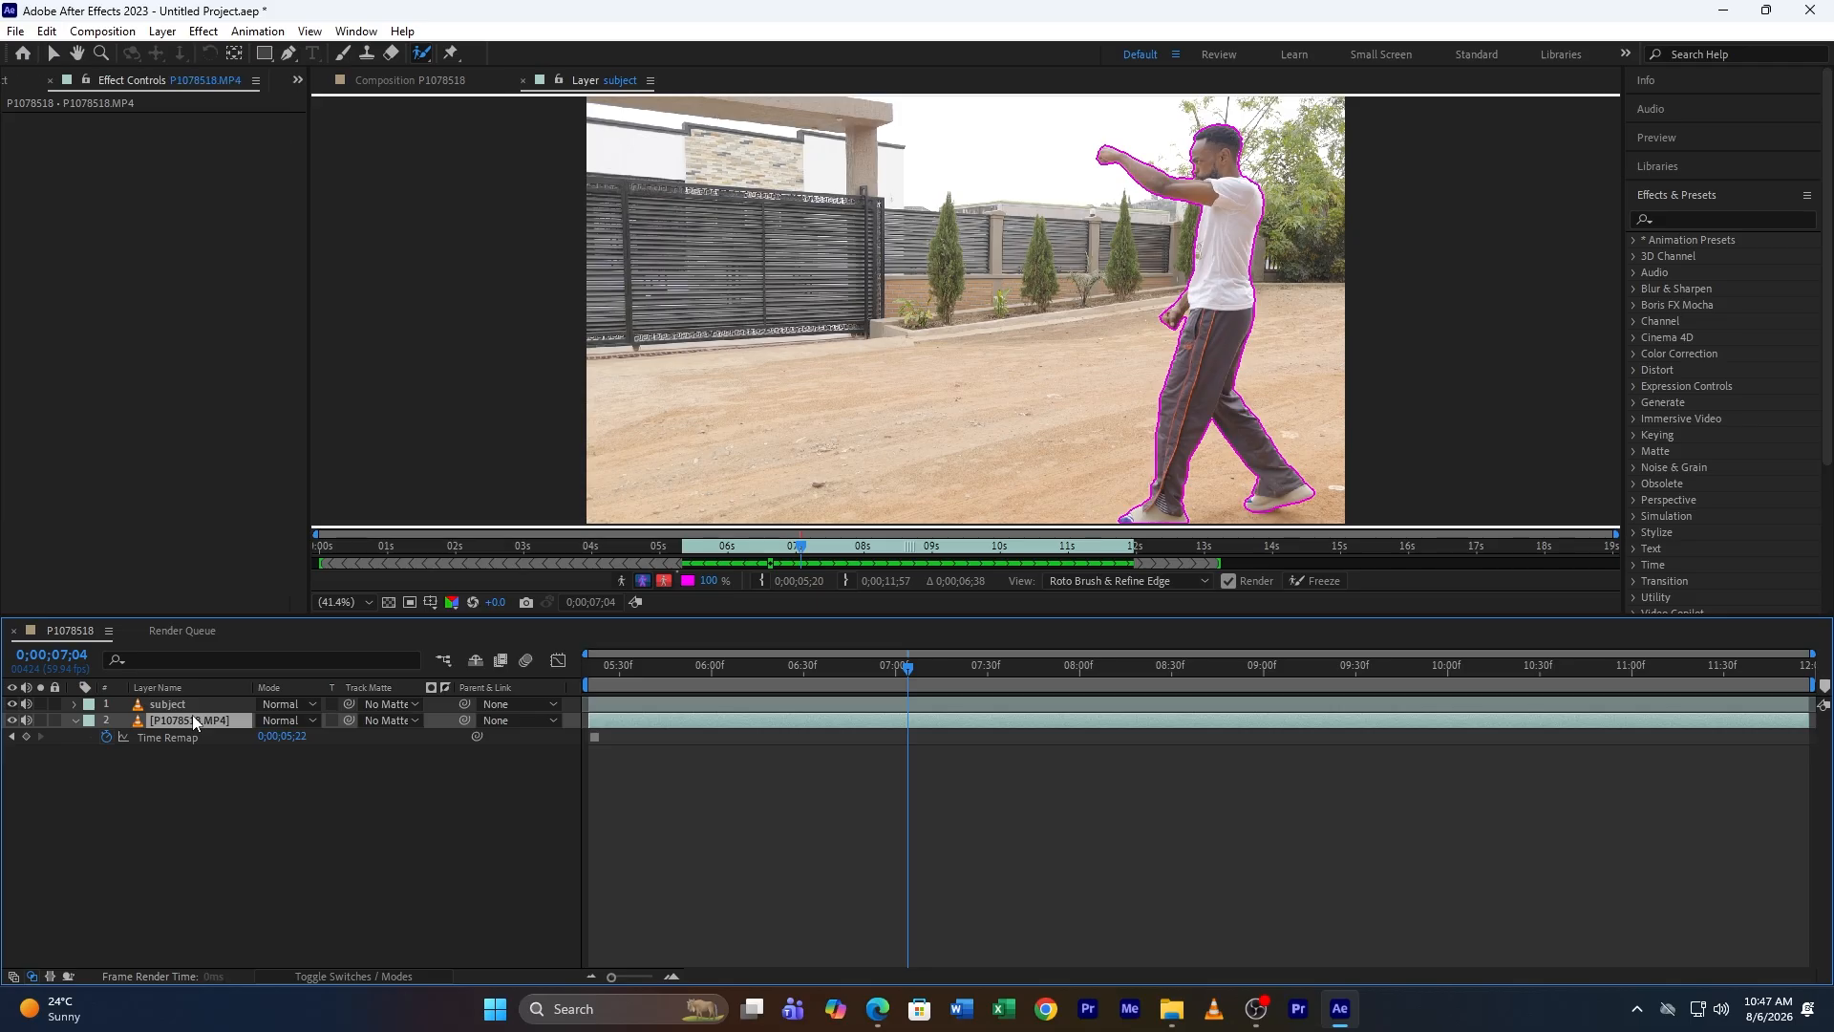
right_click(192, 714)
click(304, 657)
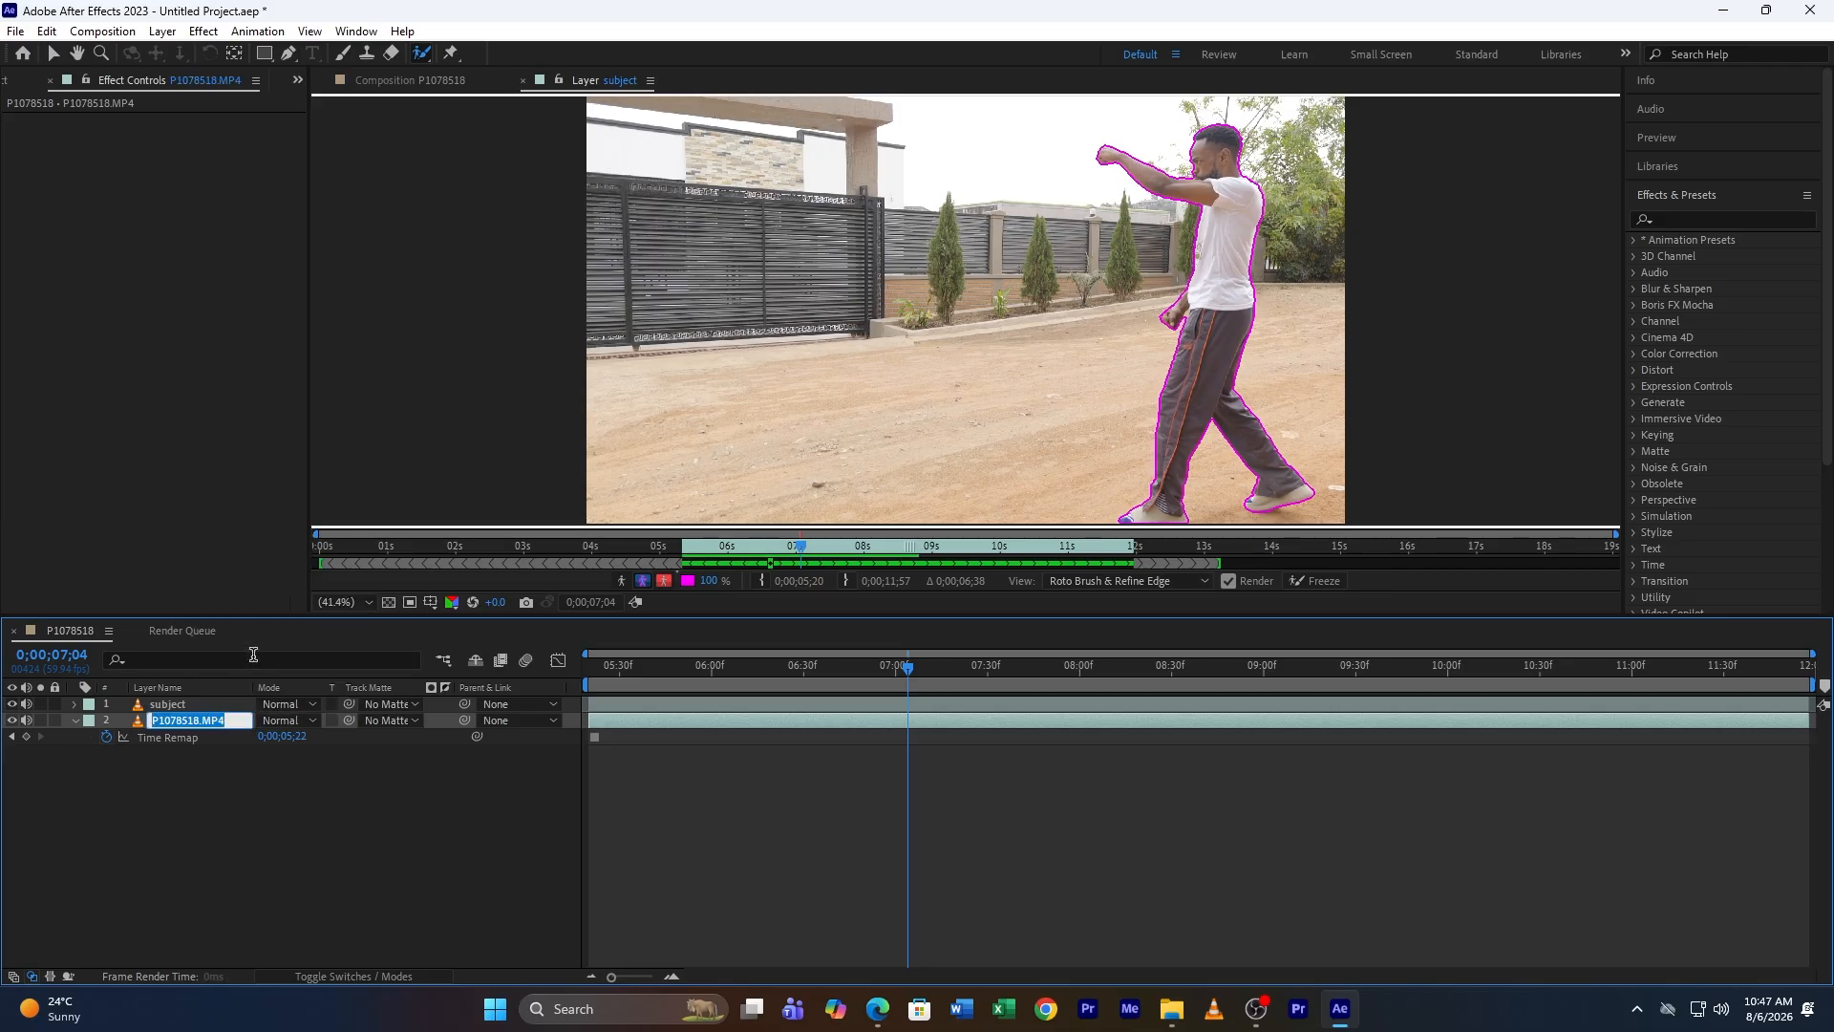
text(background)
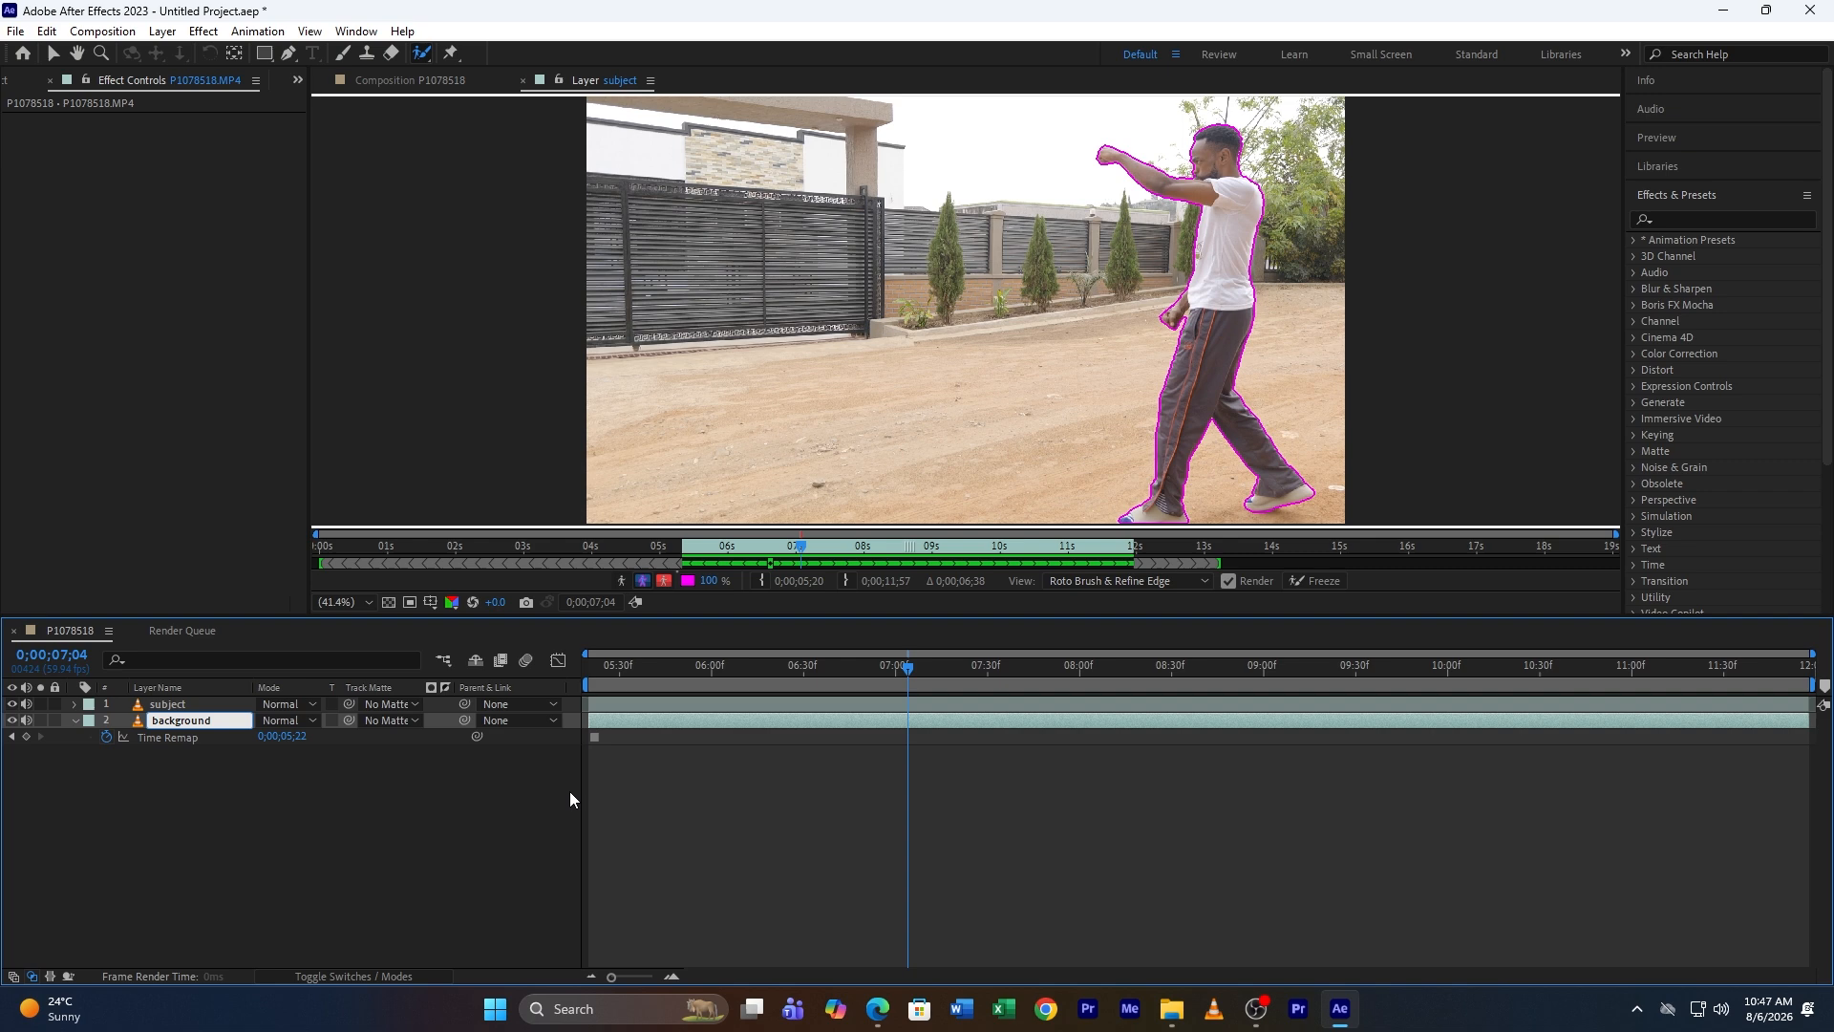
click(374, 853)
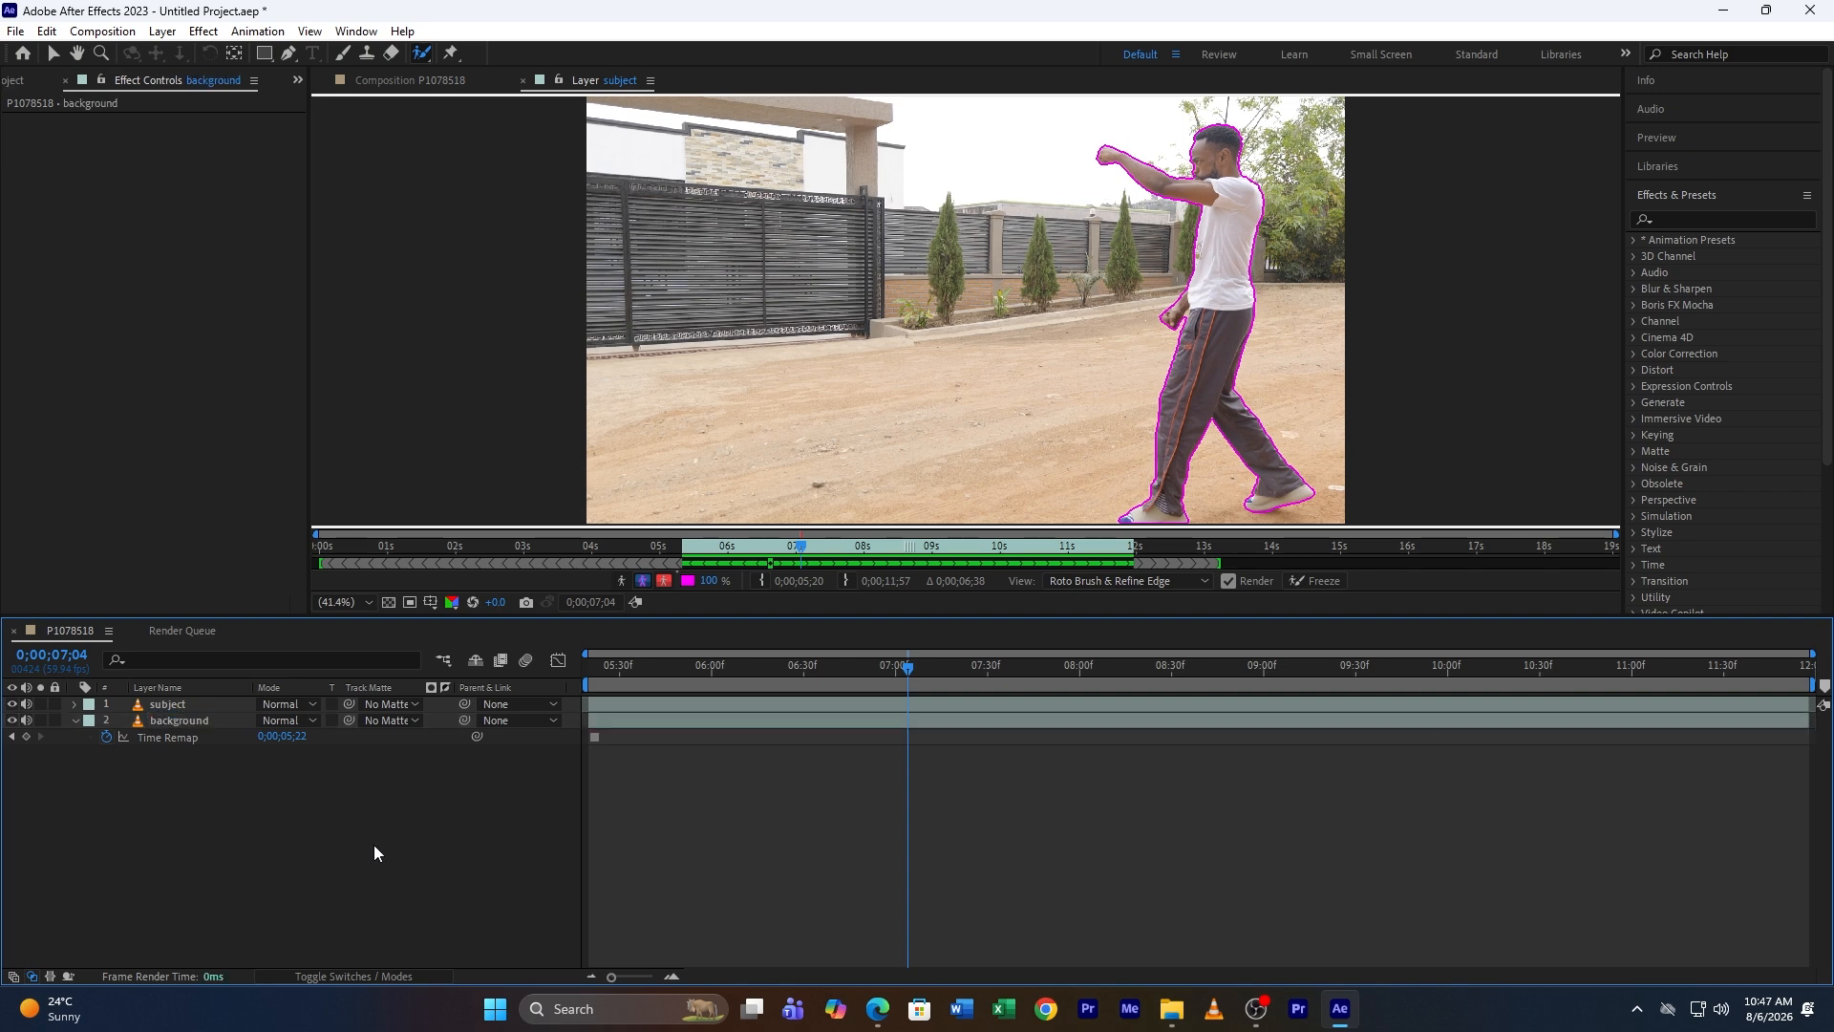
Step: Duplicate the subject layer
click(179, 704)
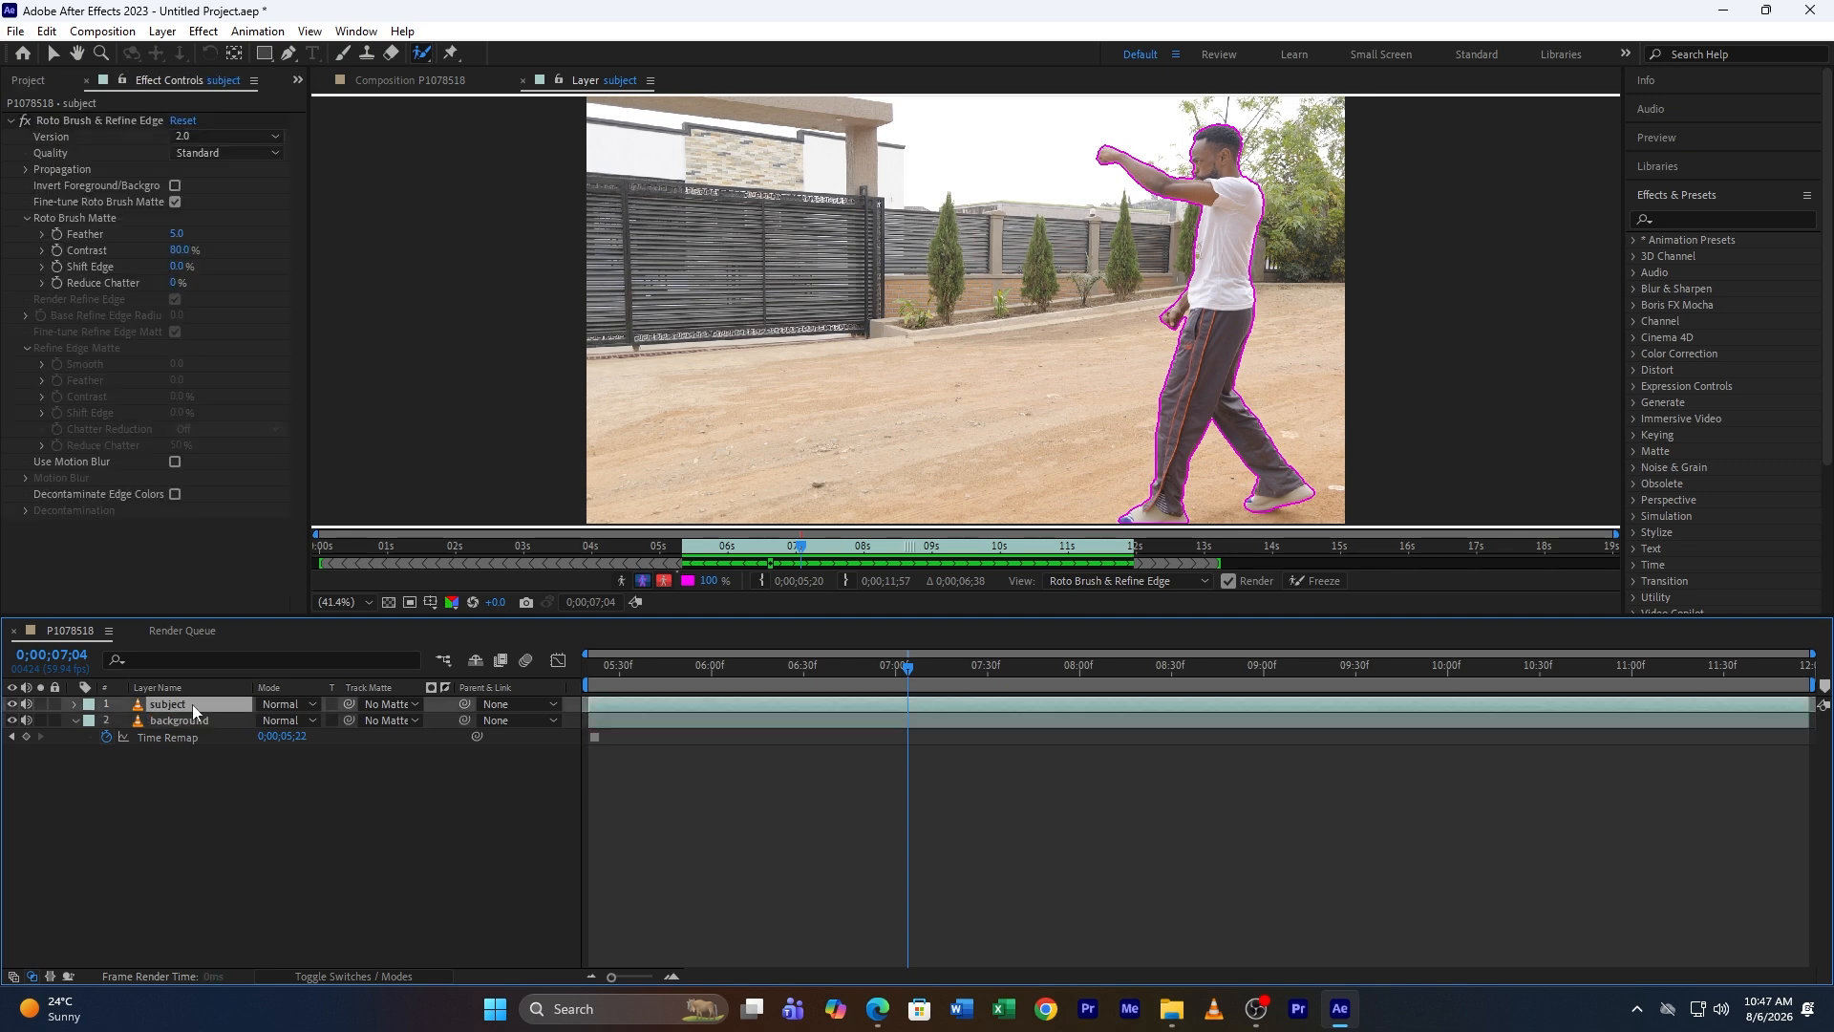
click(45, 31)
click(92, 281)
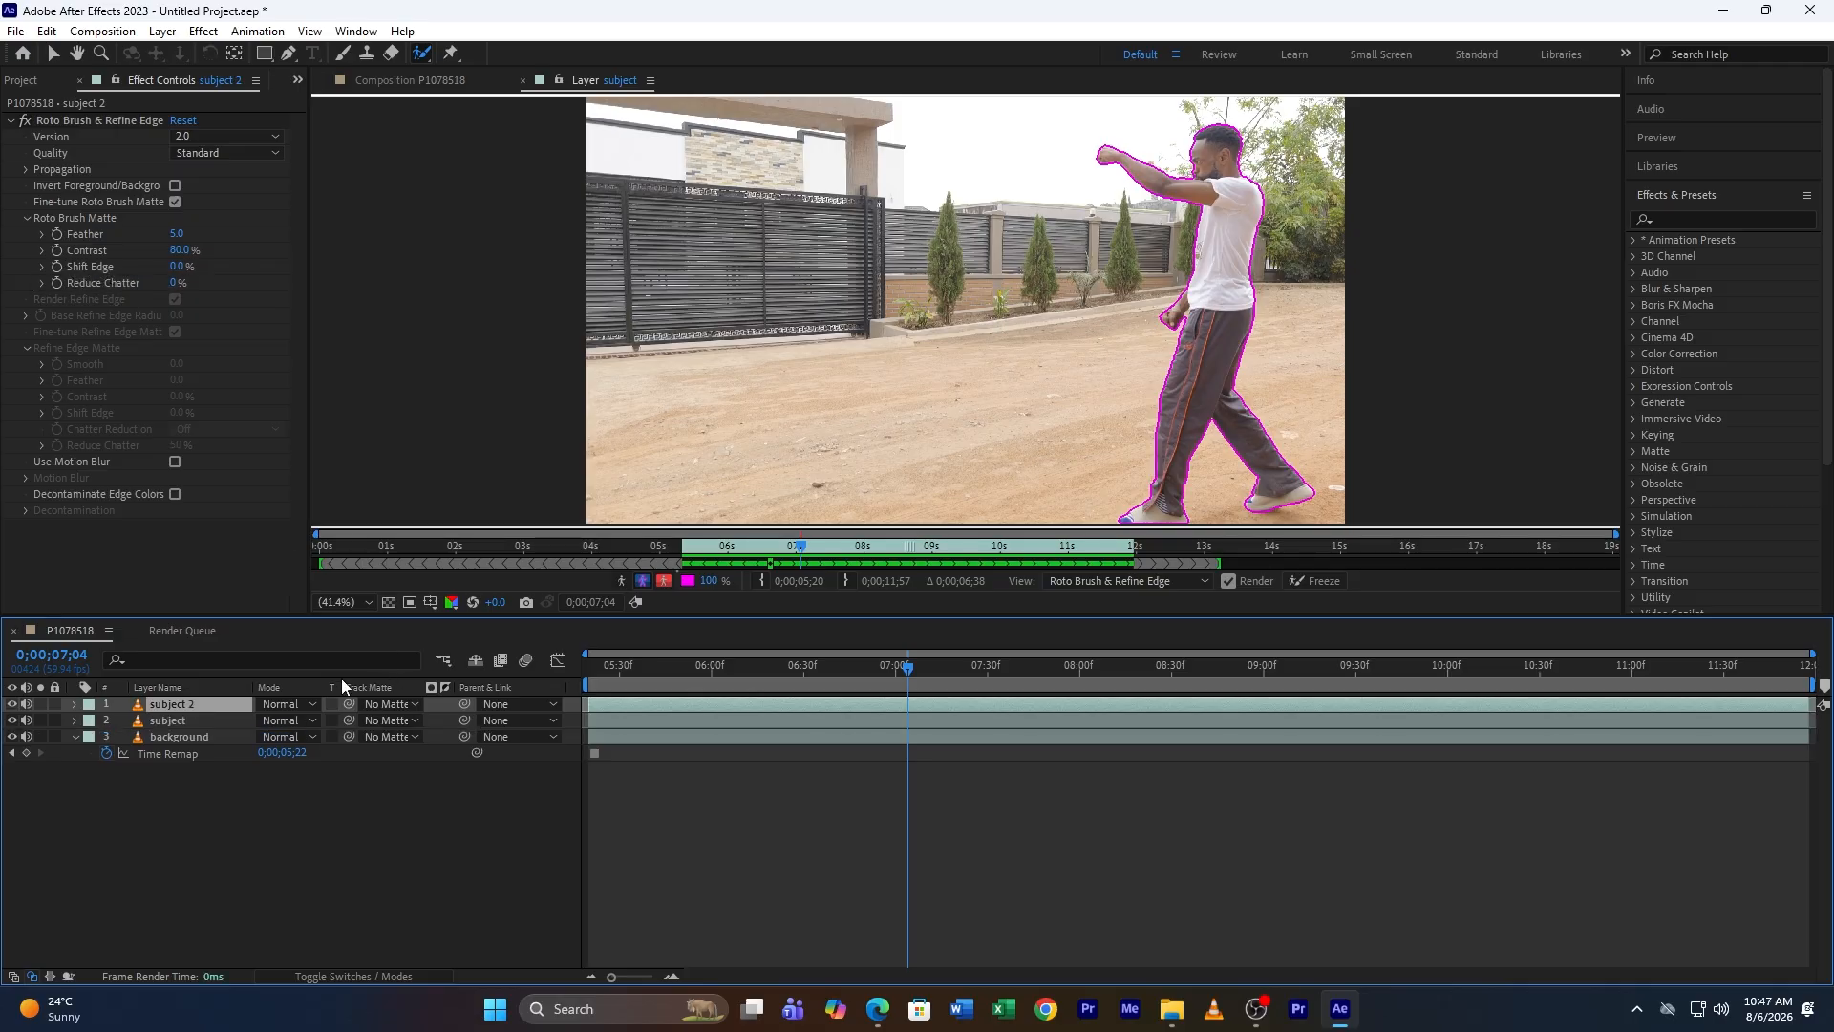
Step: Check the subject cutout in the composition by temporarily hiding the background layer while scrubbing the timeline
click(167, 723)
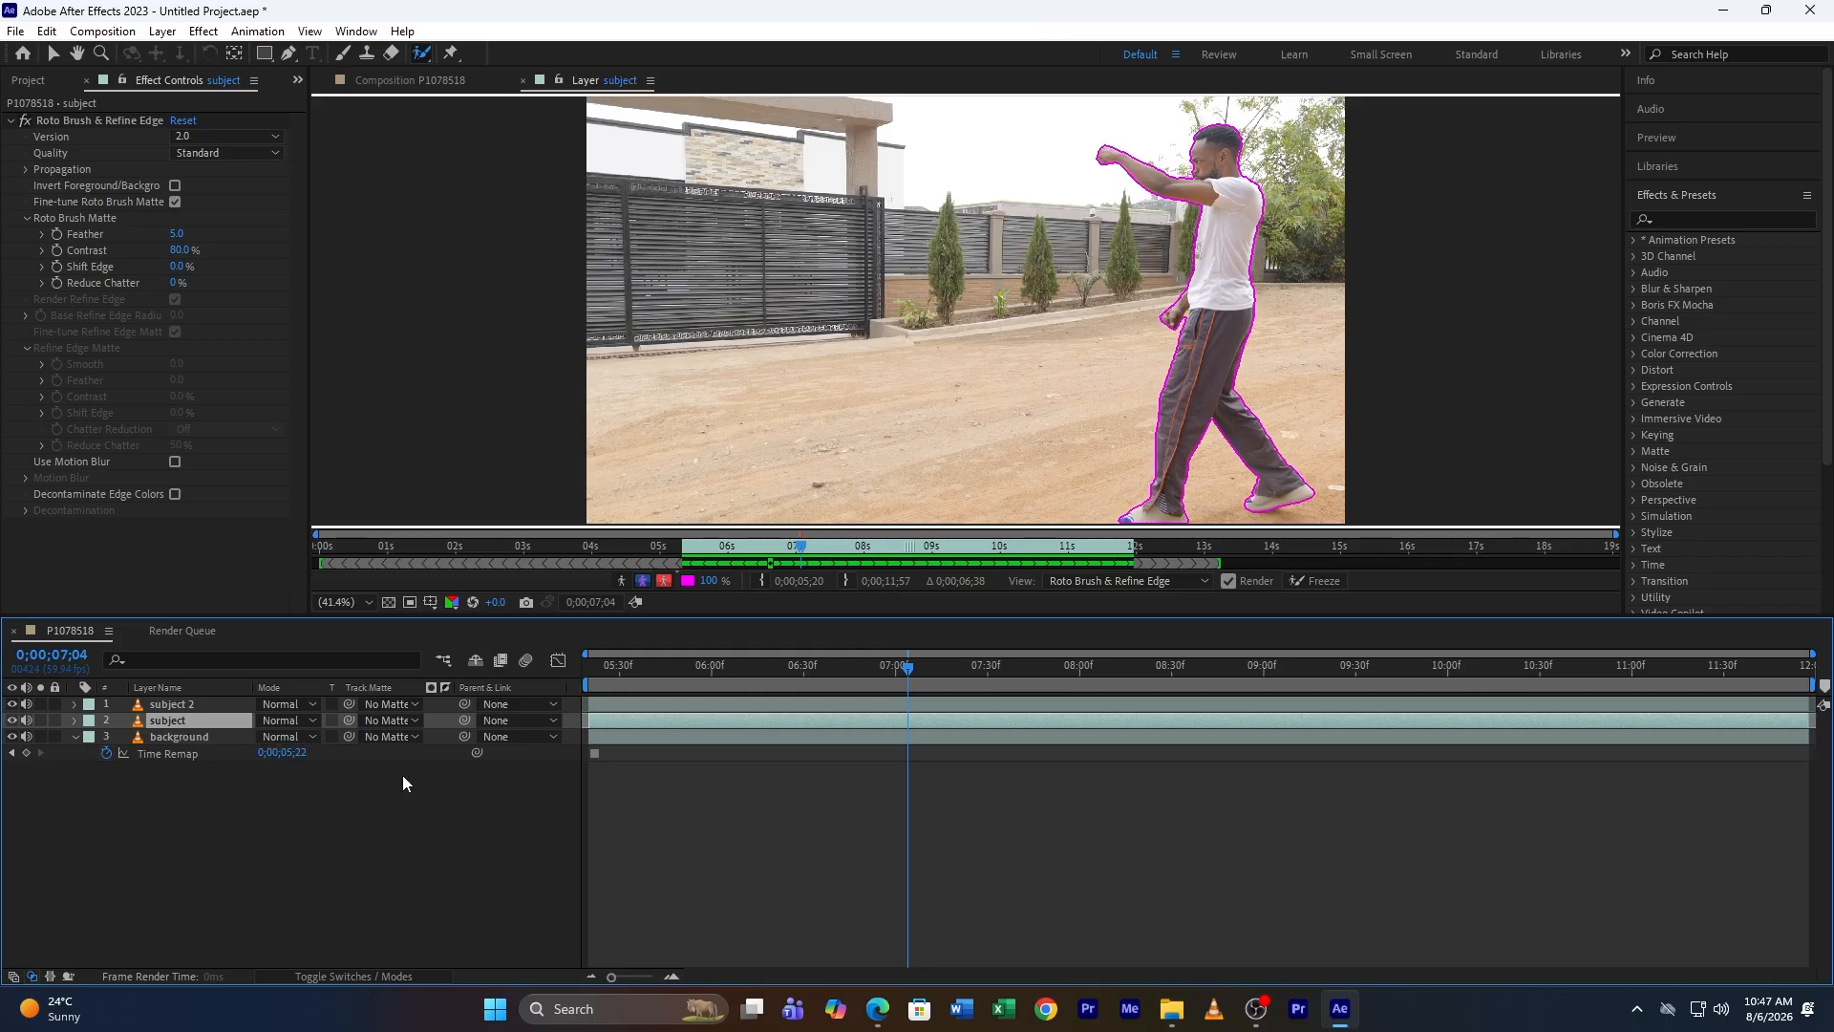
click(391, 82)
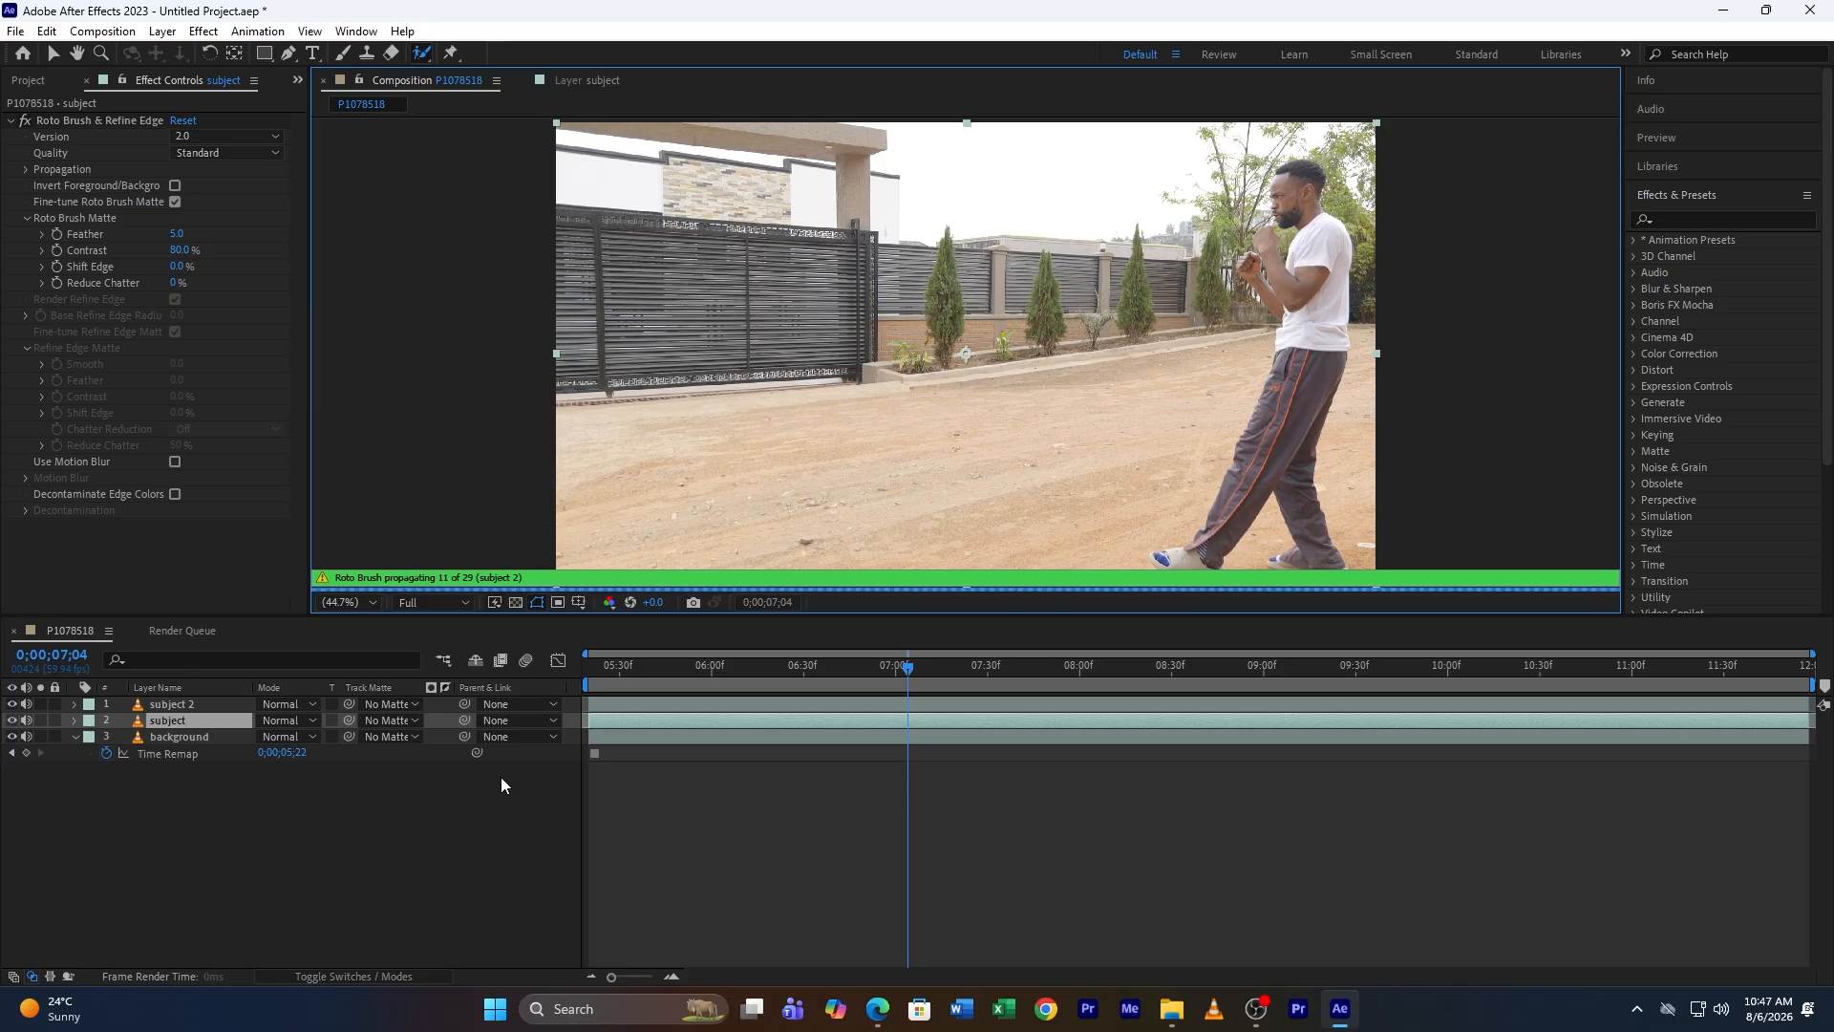
click(16, 740)
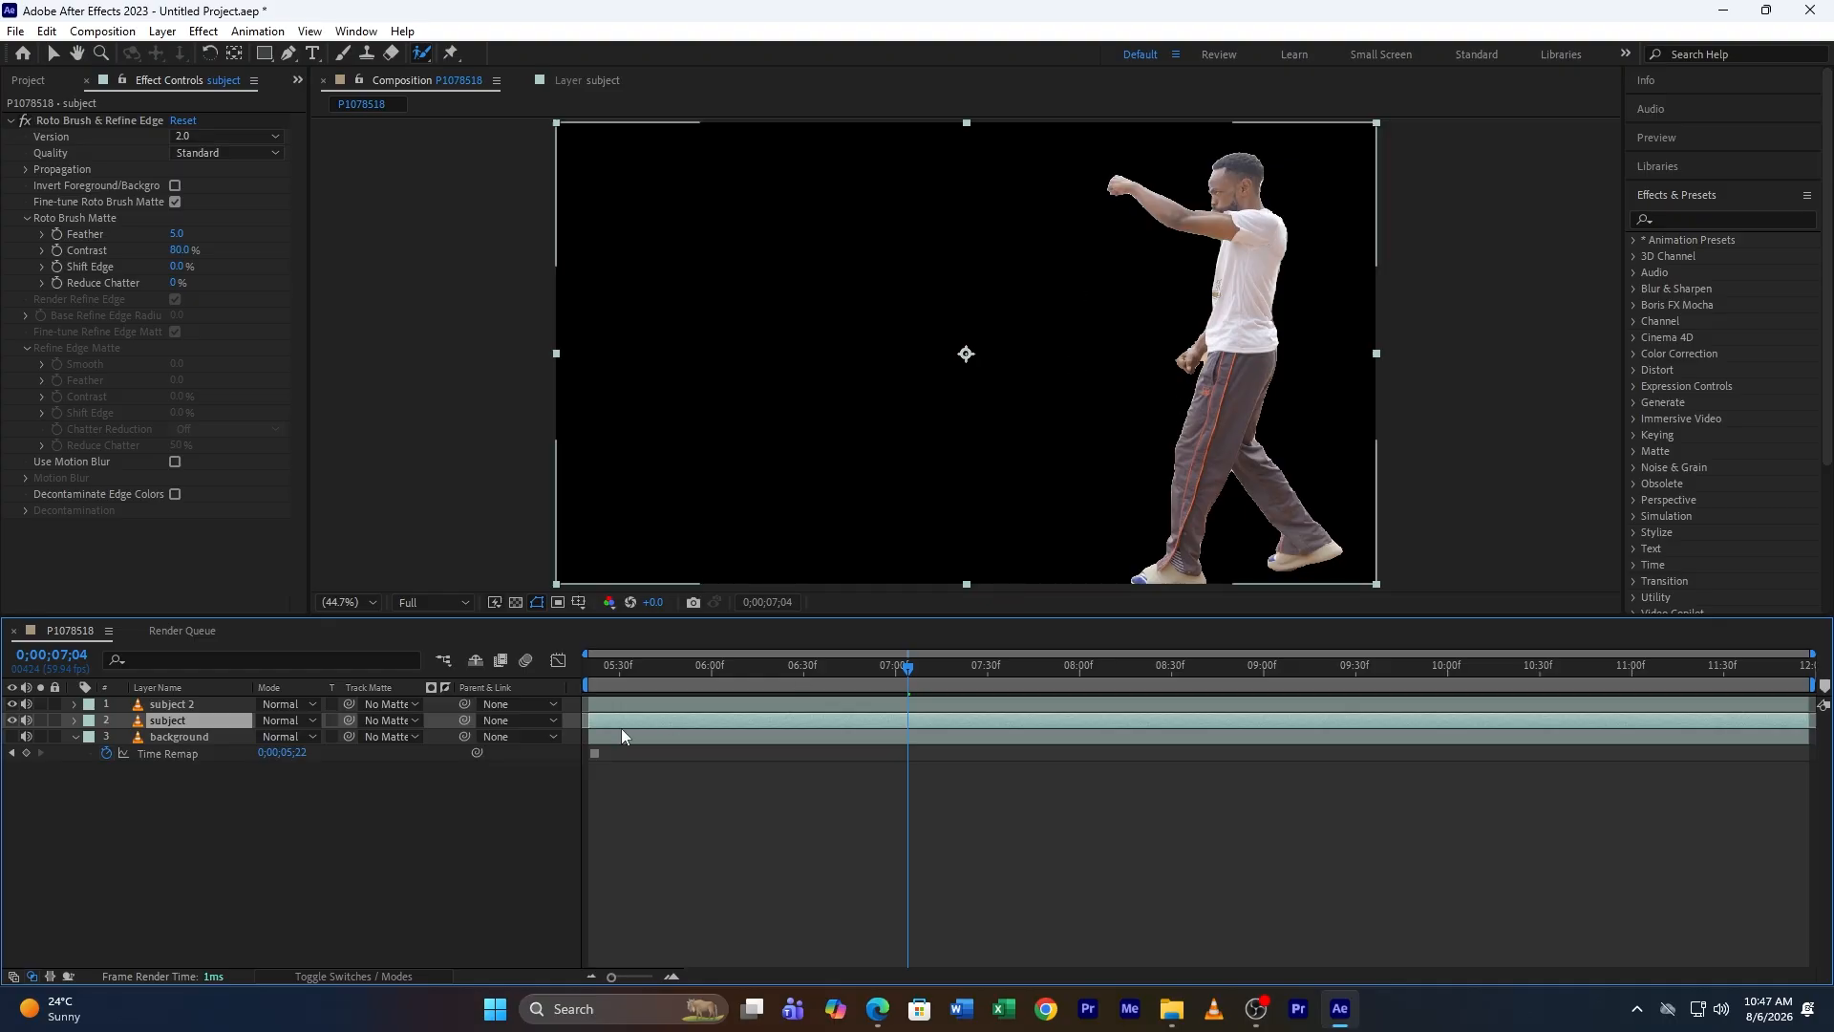
drag(812, 669, 872, 684)
click(13, 738)
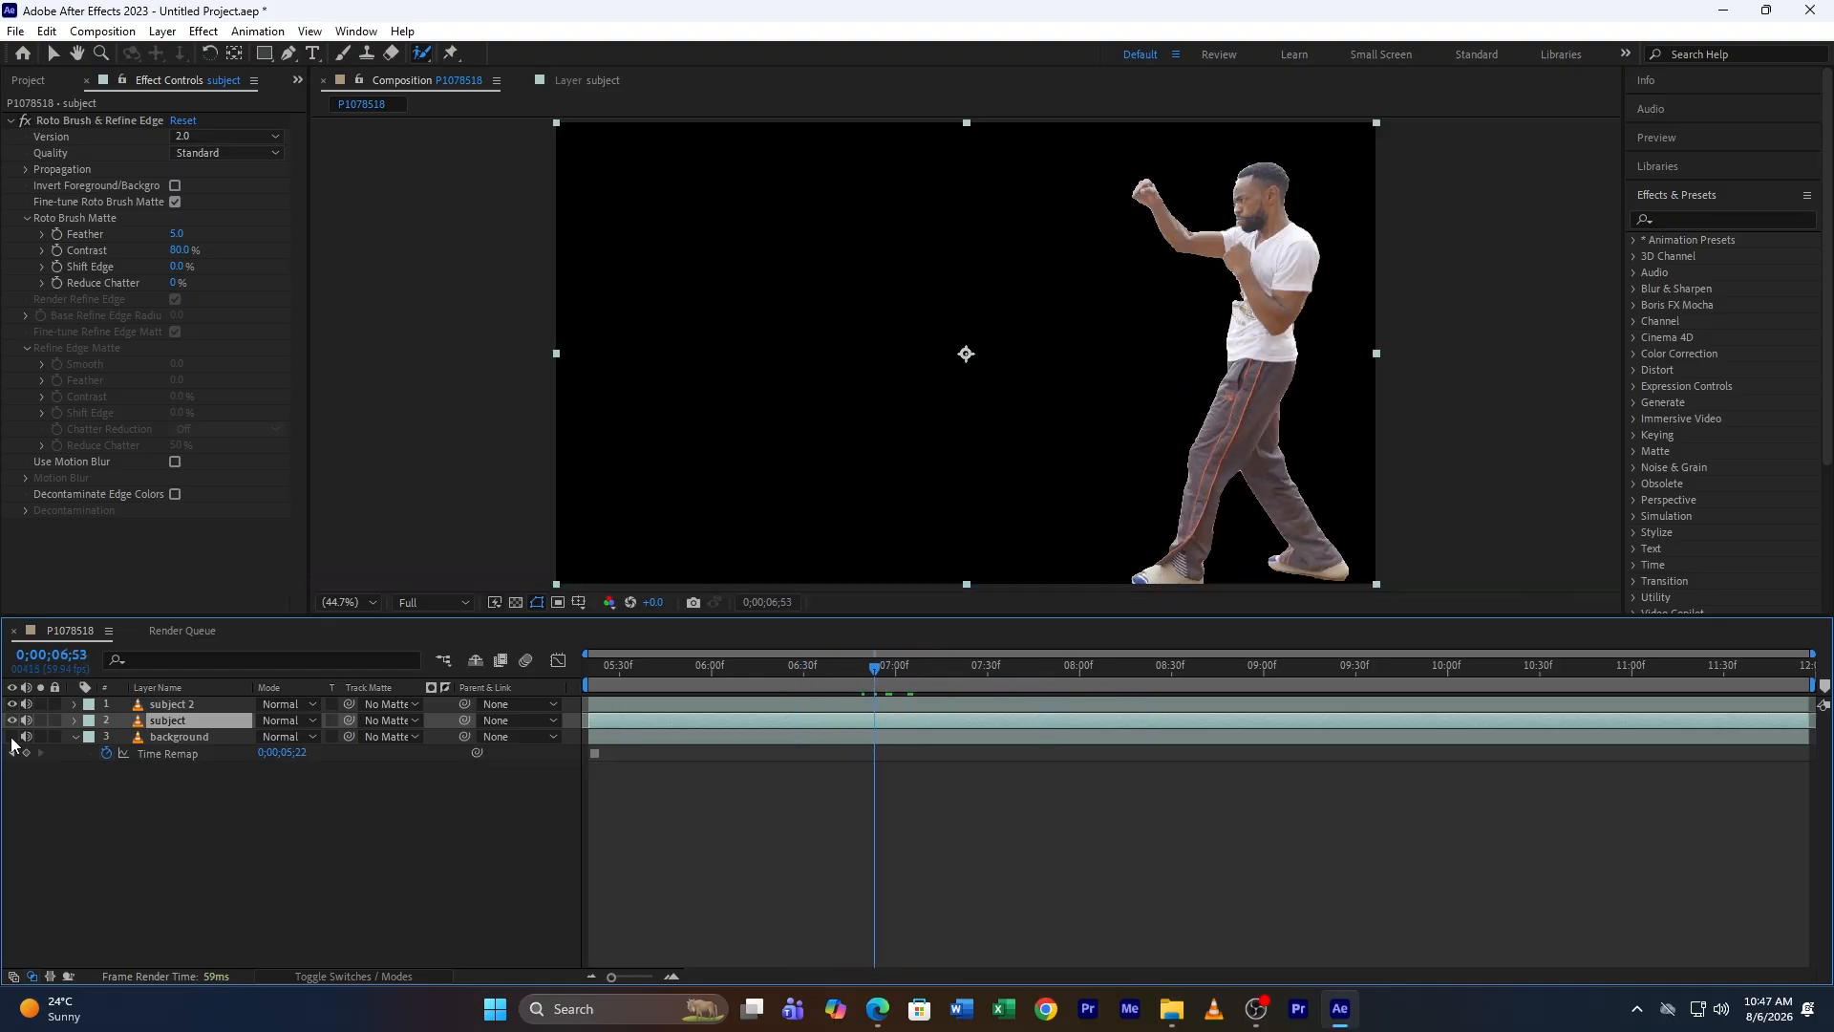
drag(872, 669, 984, 685)
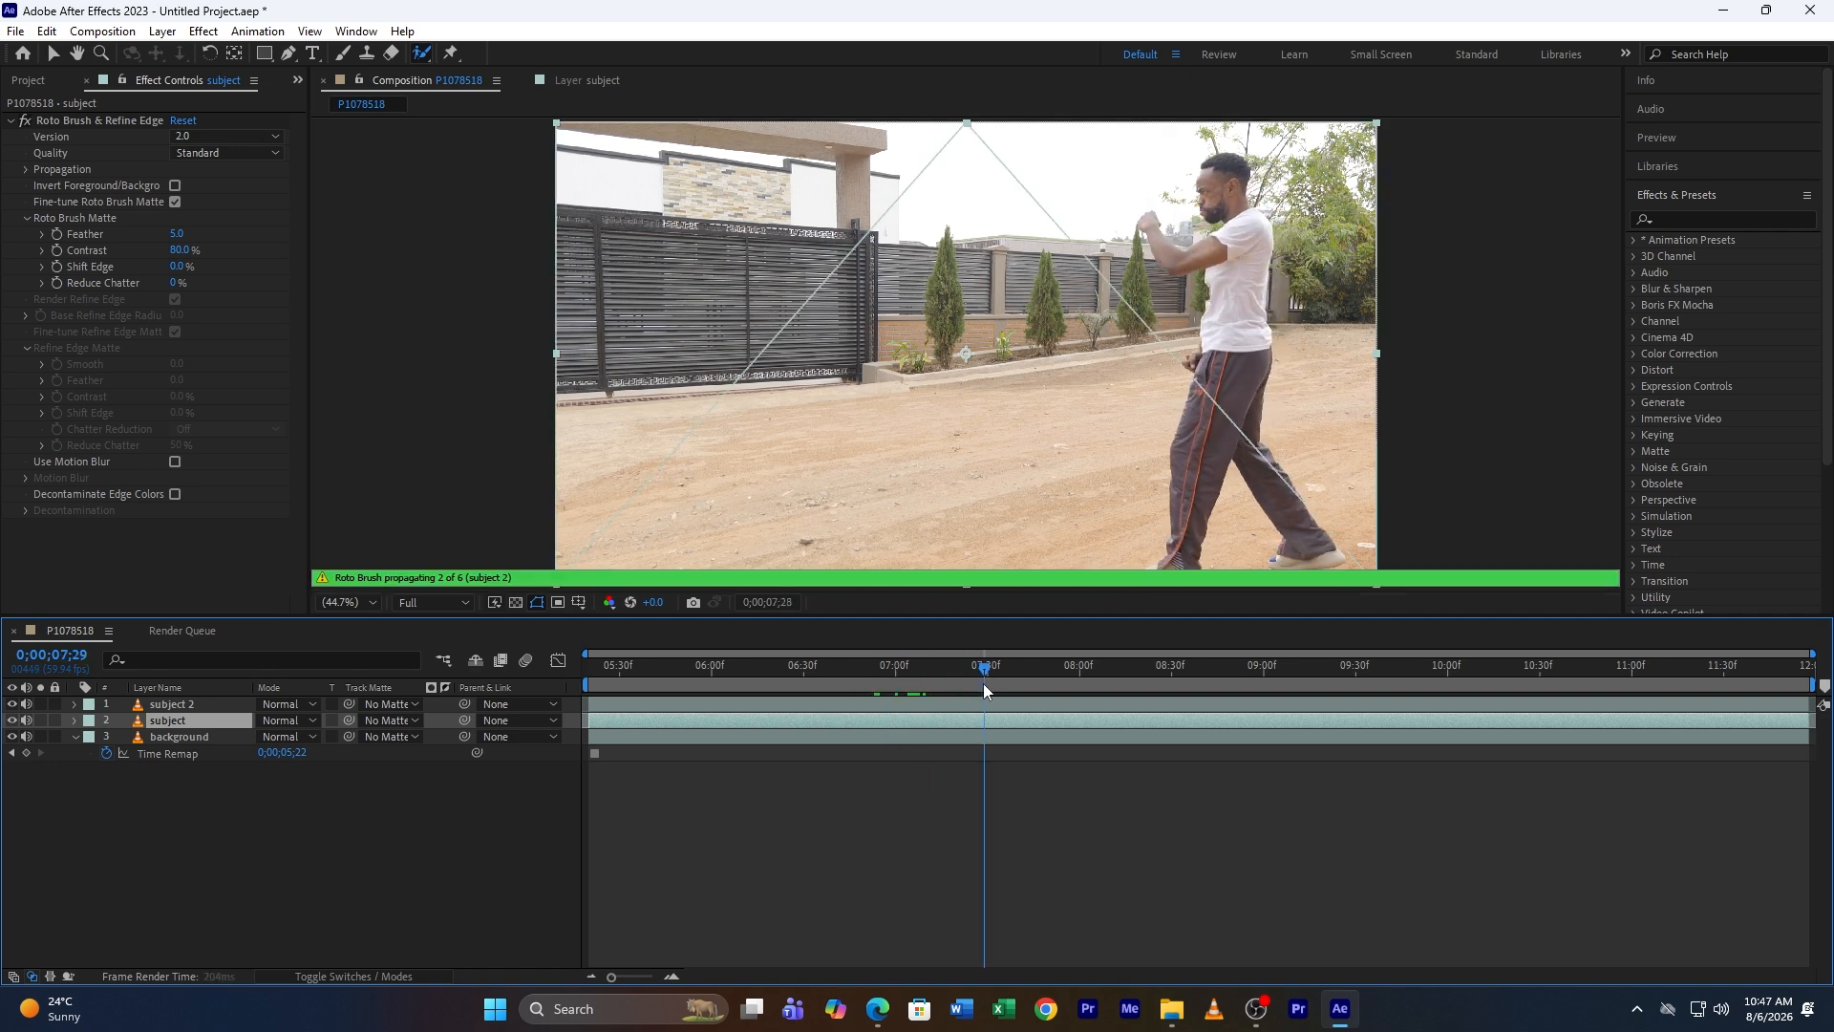
Step: Search the effects for Echo and apply it to the subject layer
click(1693, 219)
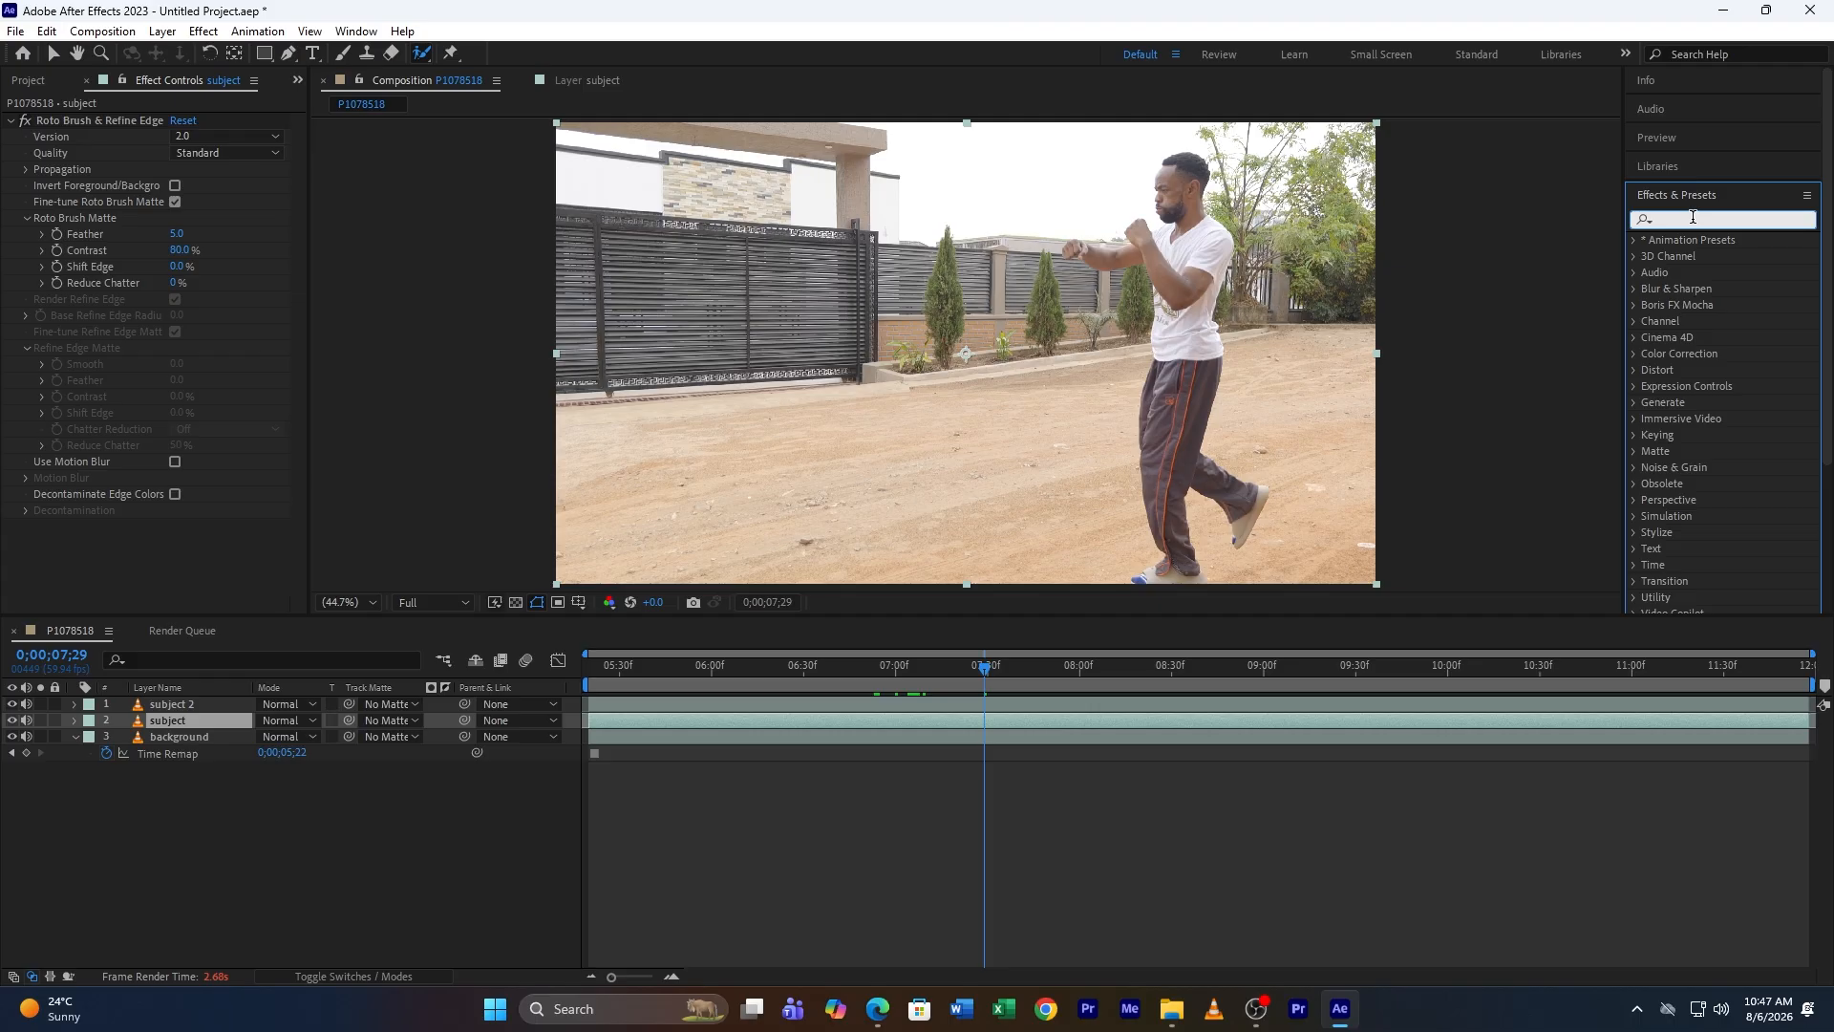
text(echo)
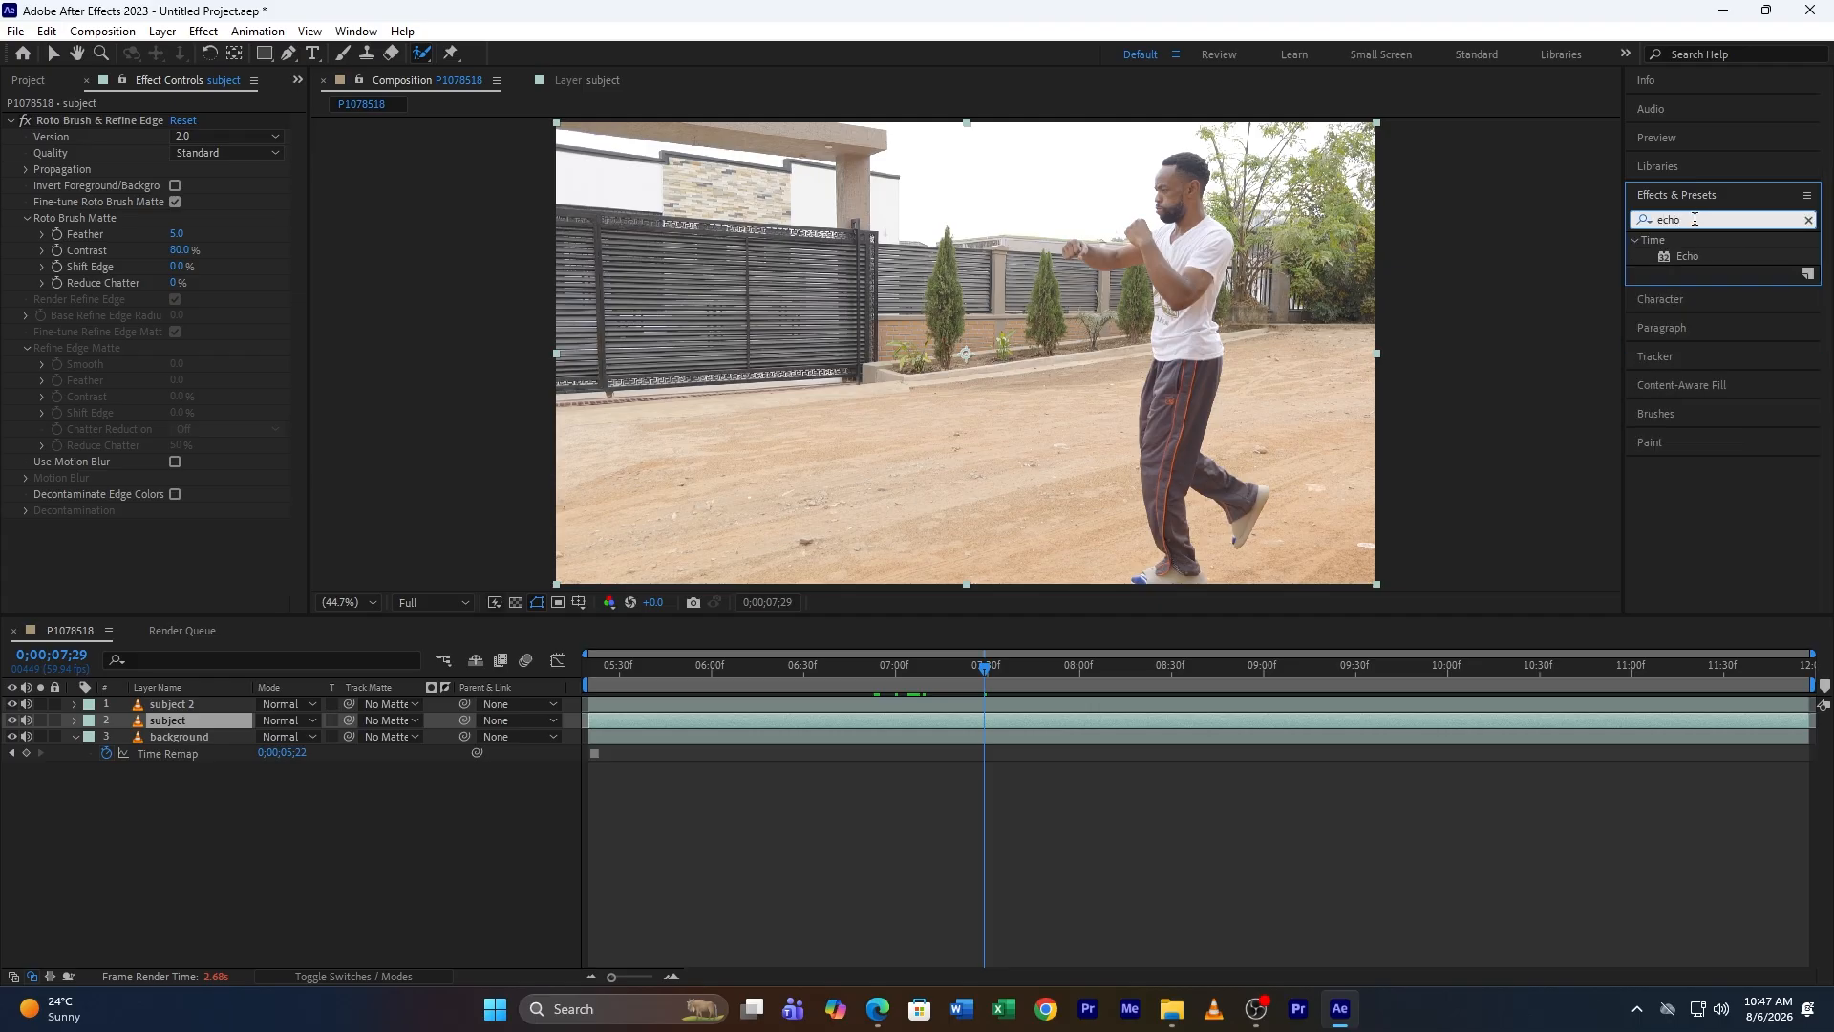
click(1689, 257)
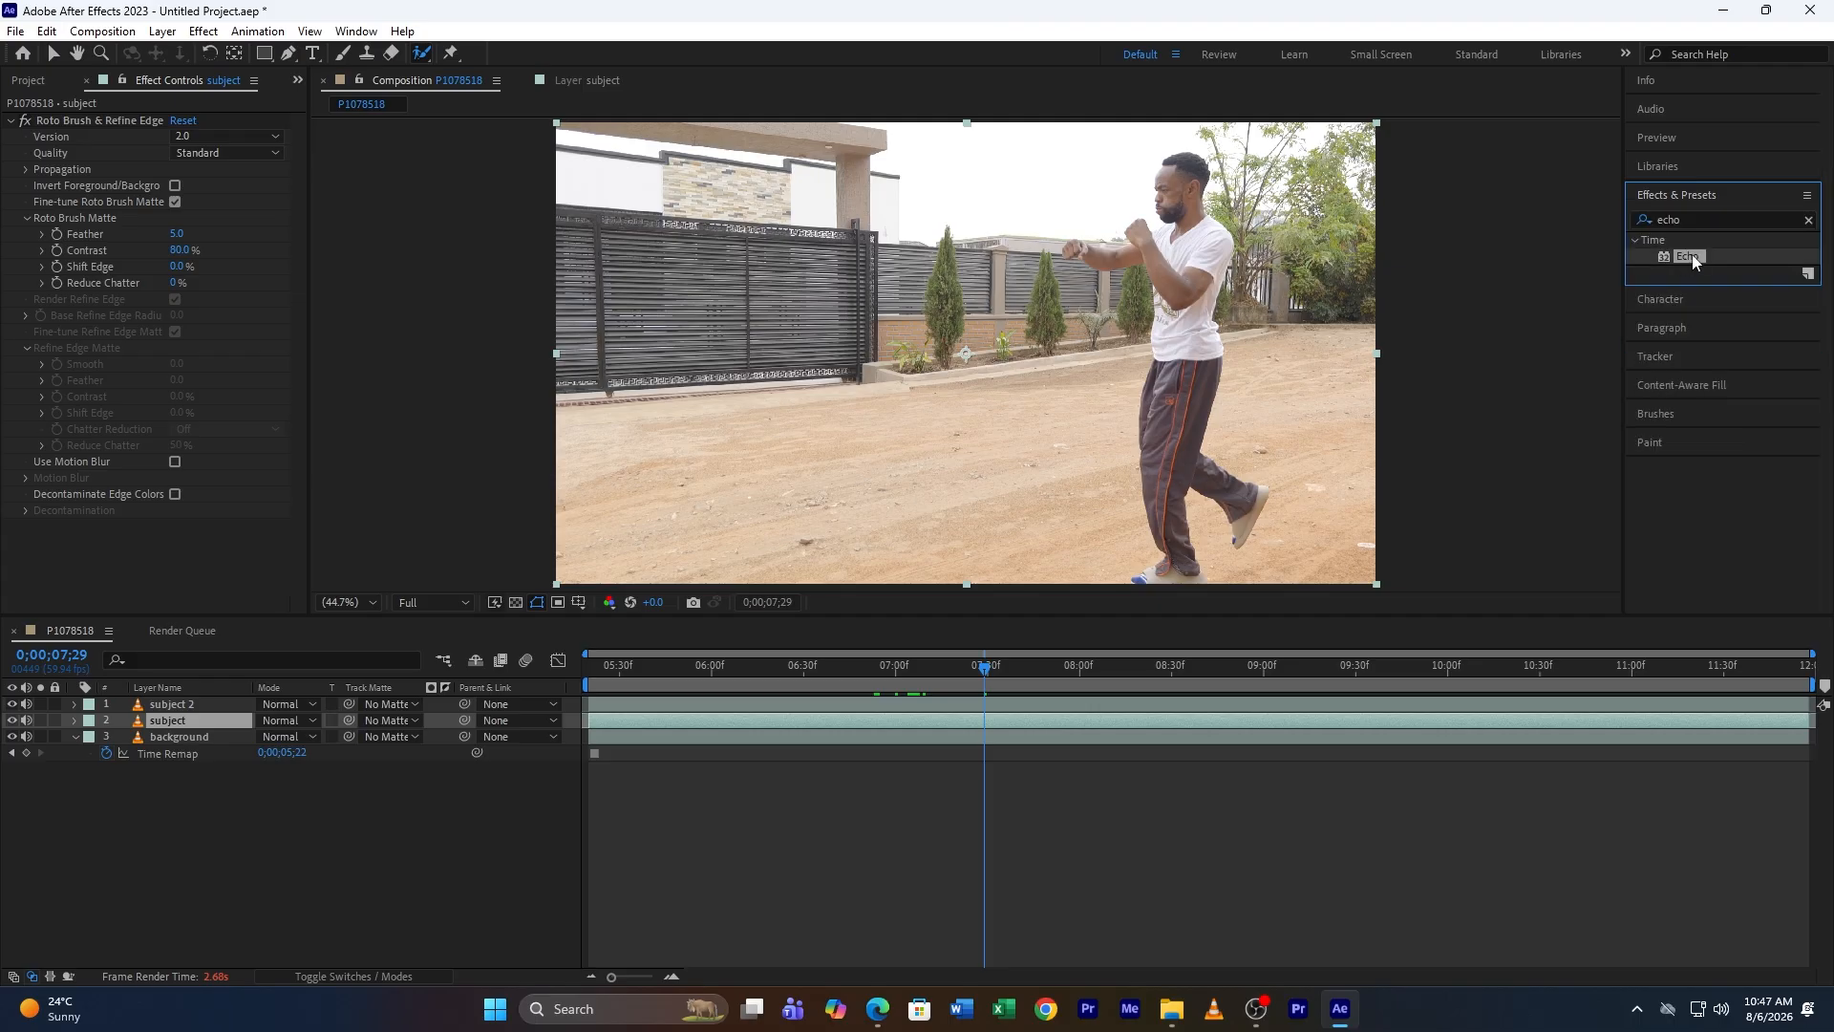
drag(1687, 255, 176, 720)
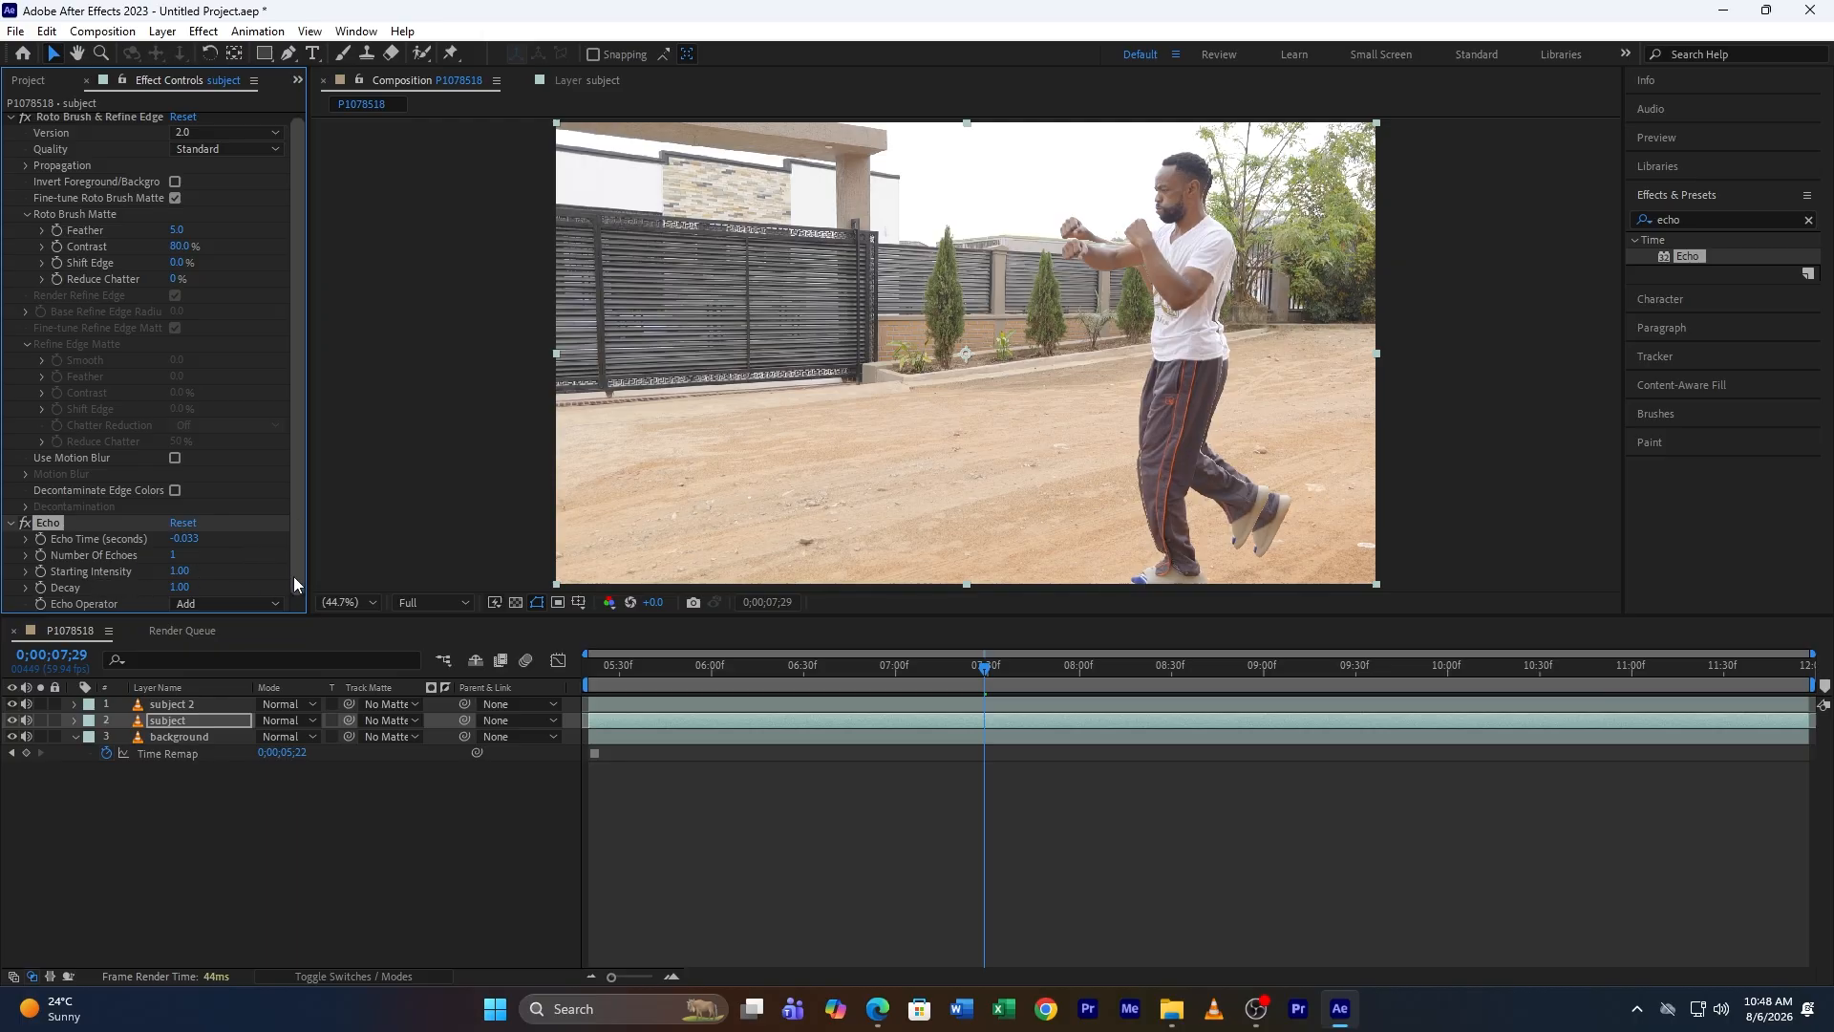
Step: Set the Echo effect's number of echoes to 12 and change its echo operator to Minimum
click(173, 557)
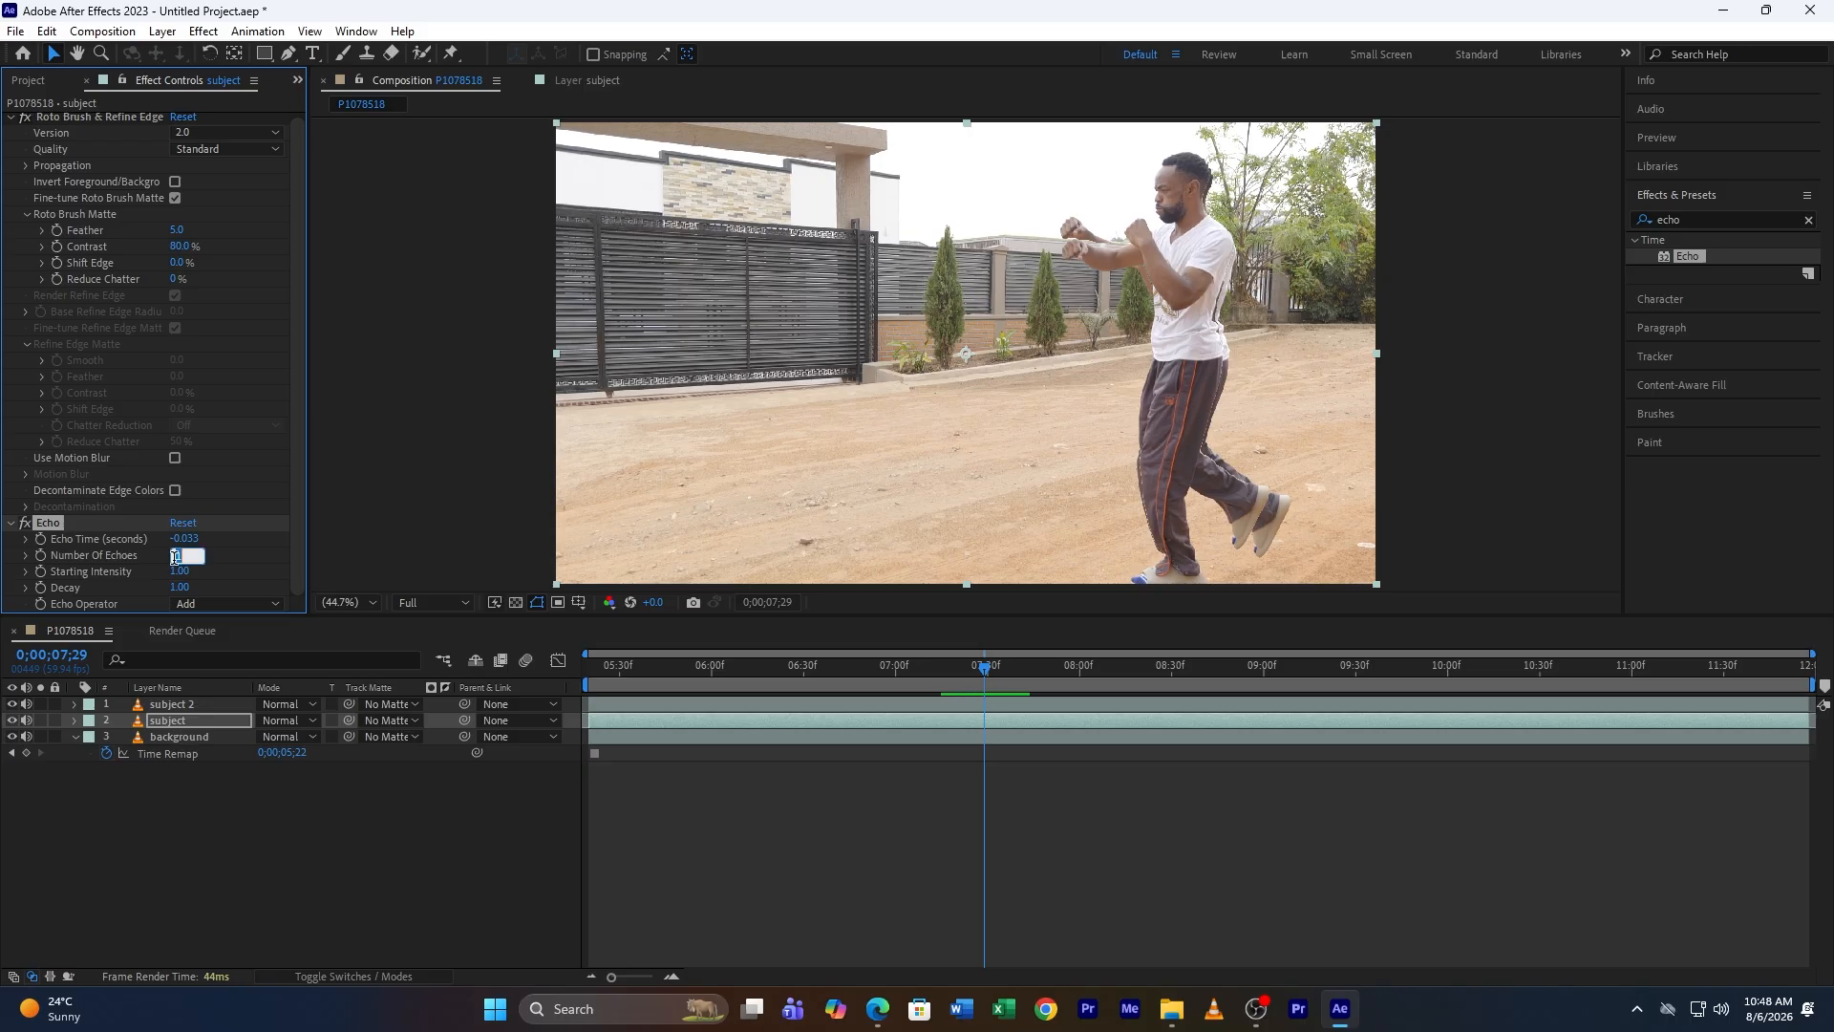
text(12)
key(Return)
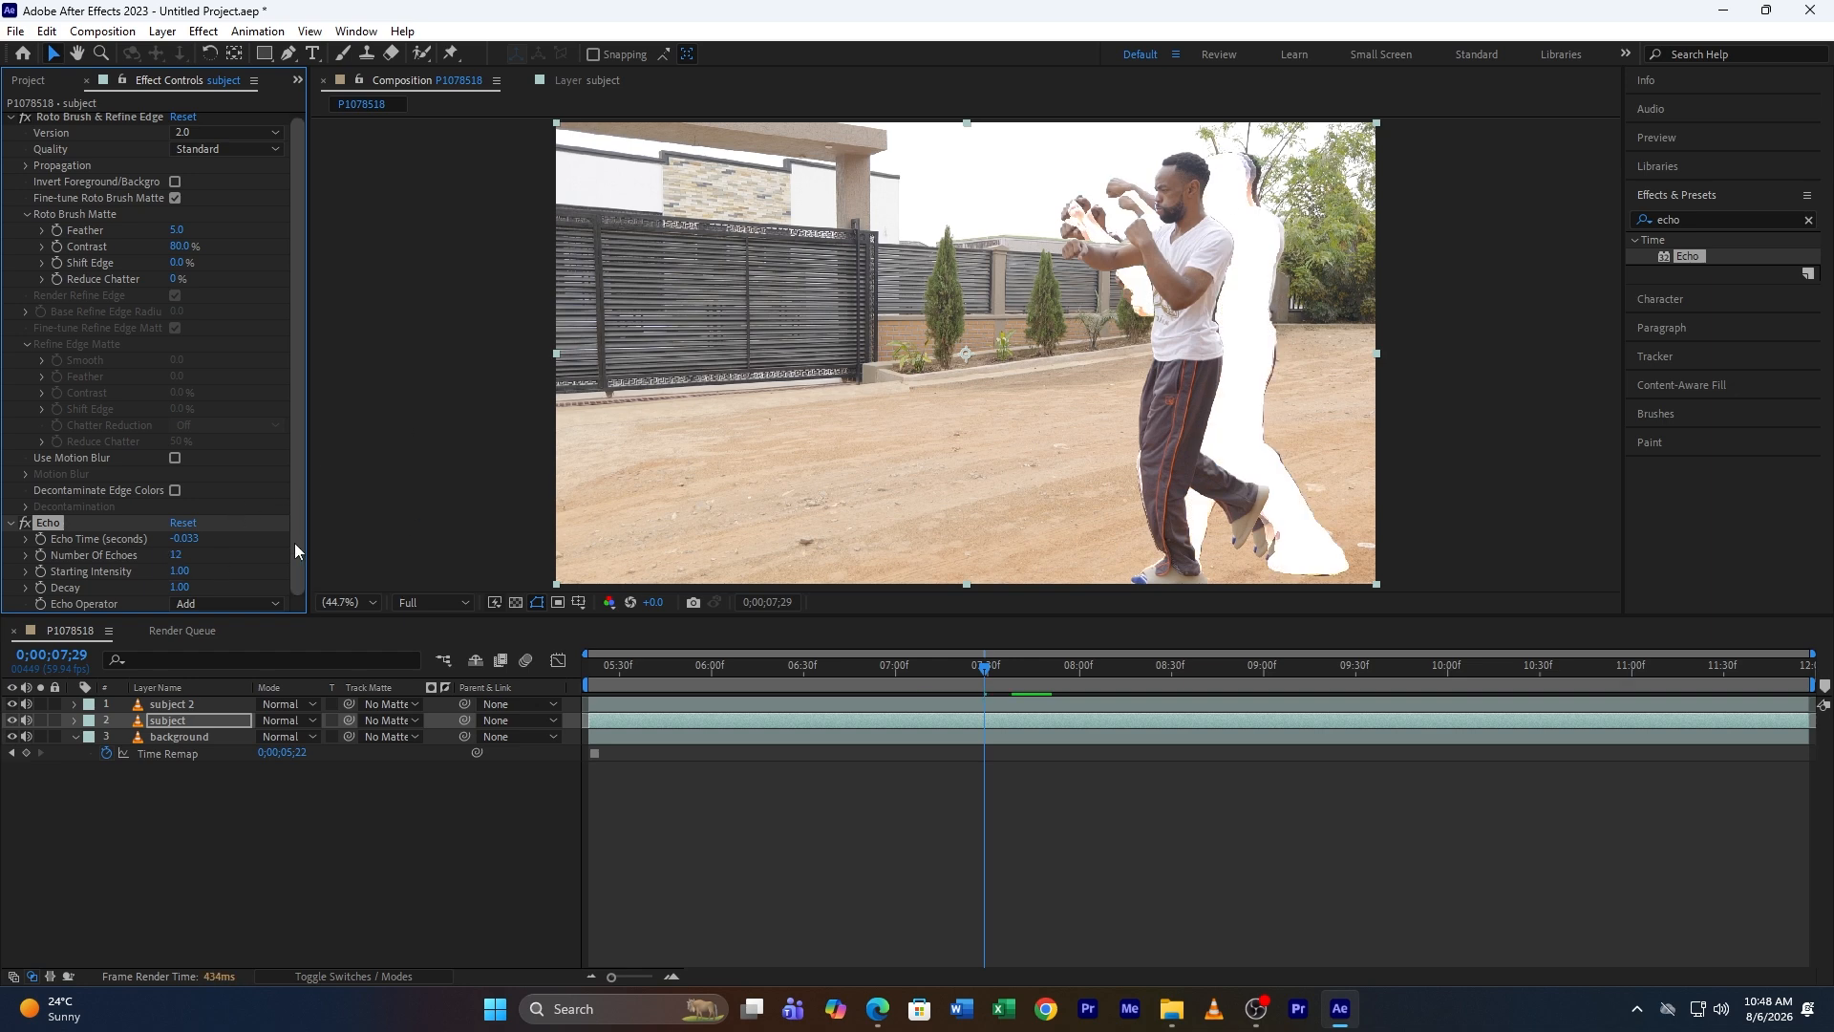
click(230, 606)
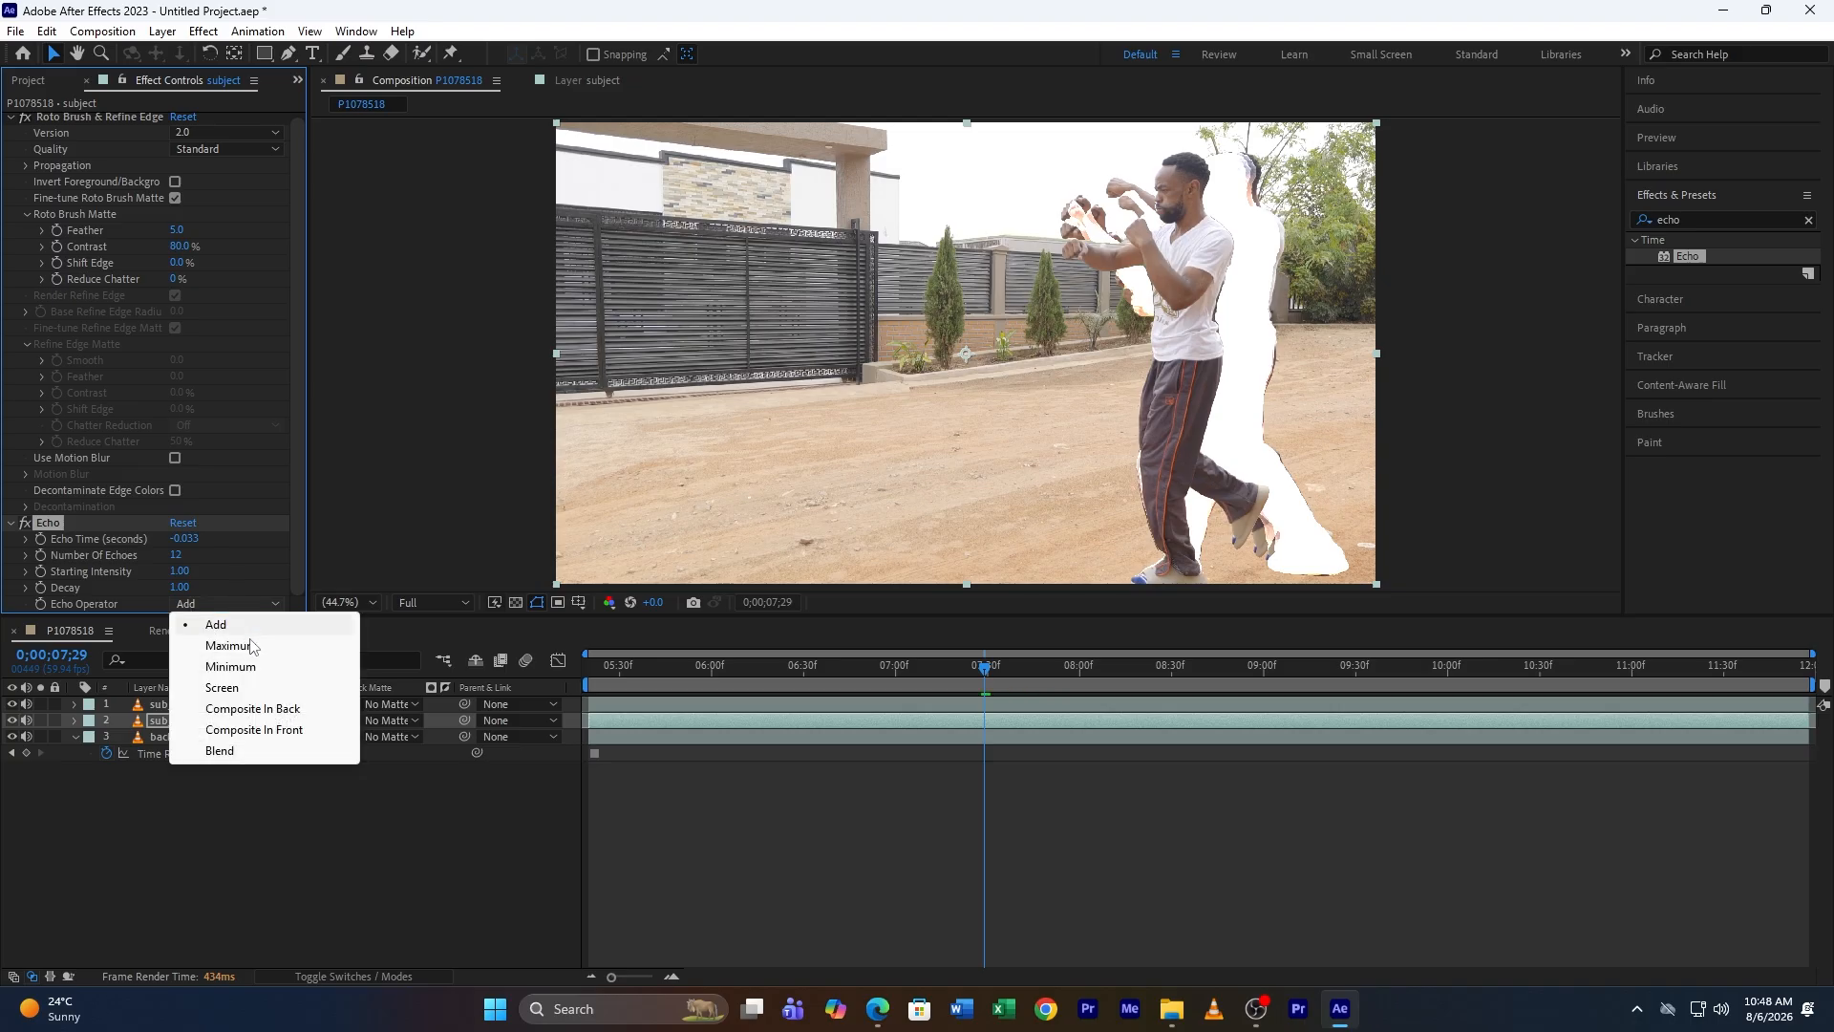
click(231, 668)
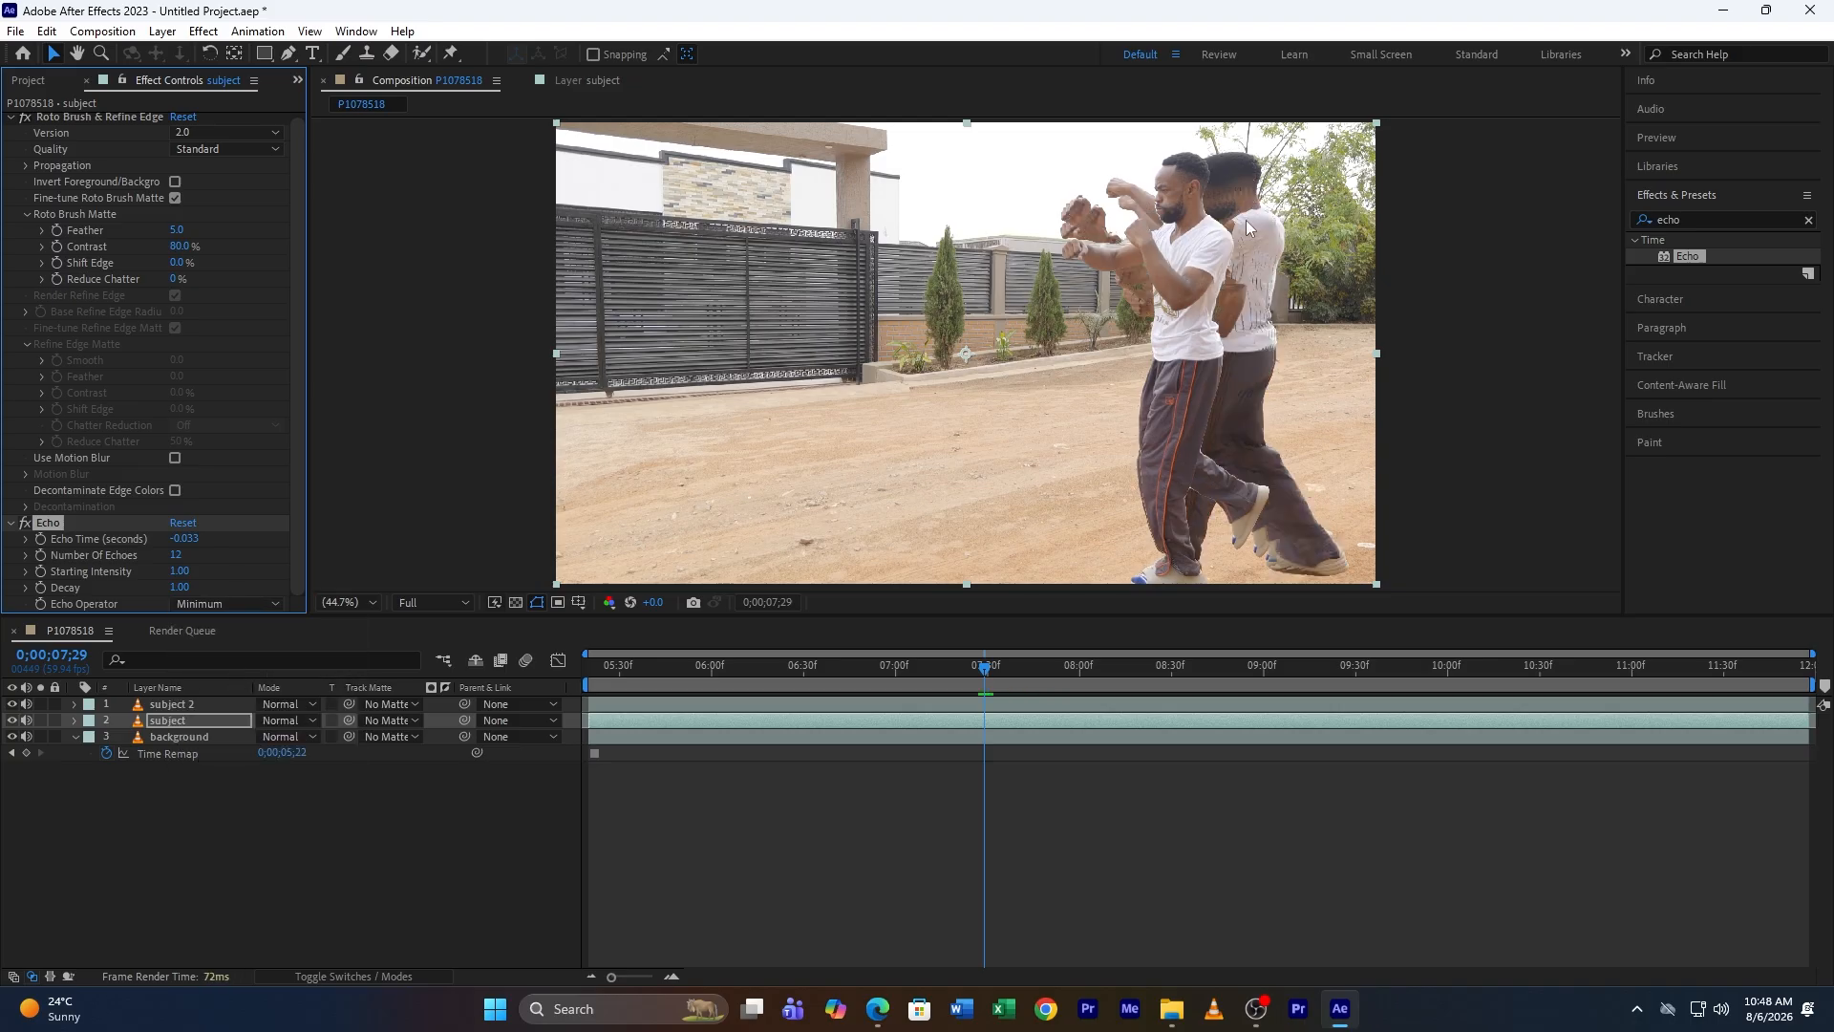
Step: Set the echo time to -0.099 seconds and scrub the timeline to preview the trail
click(187, 539)
key(Return)
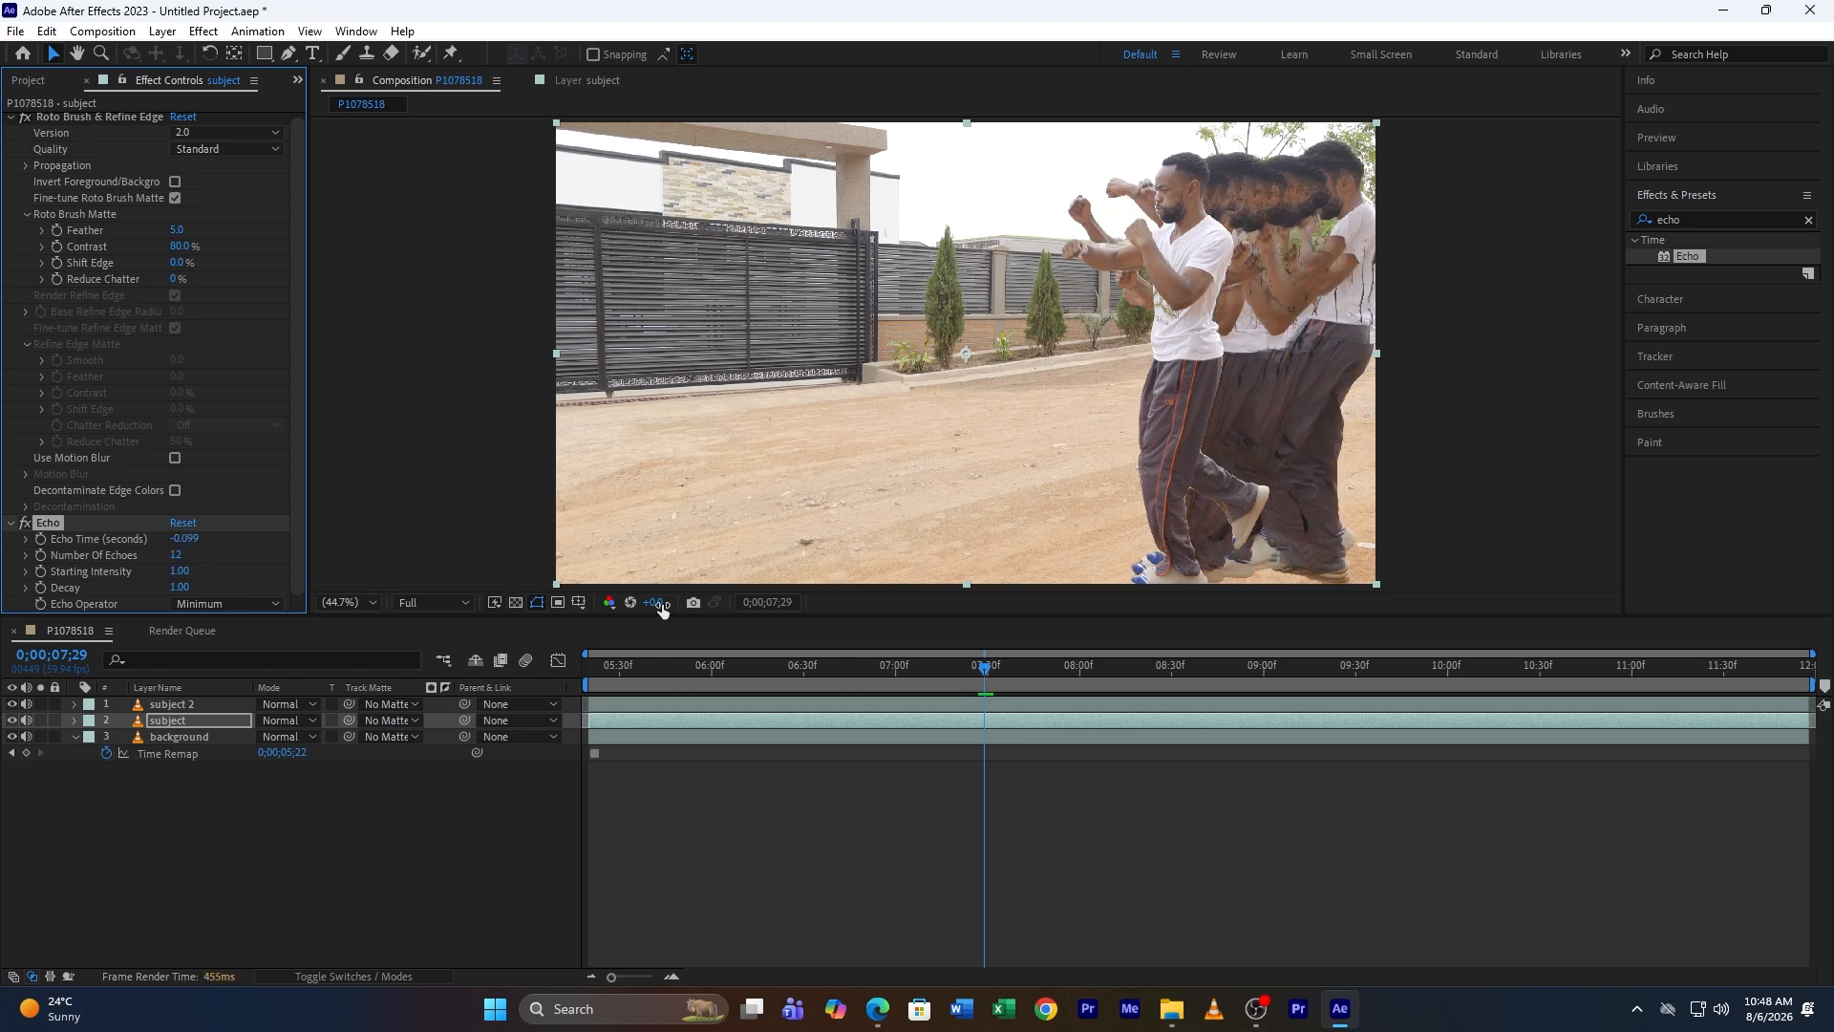
drag(994, 674, 1110, 668)
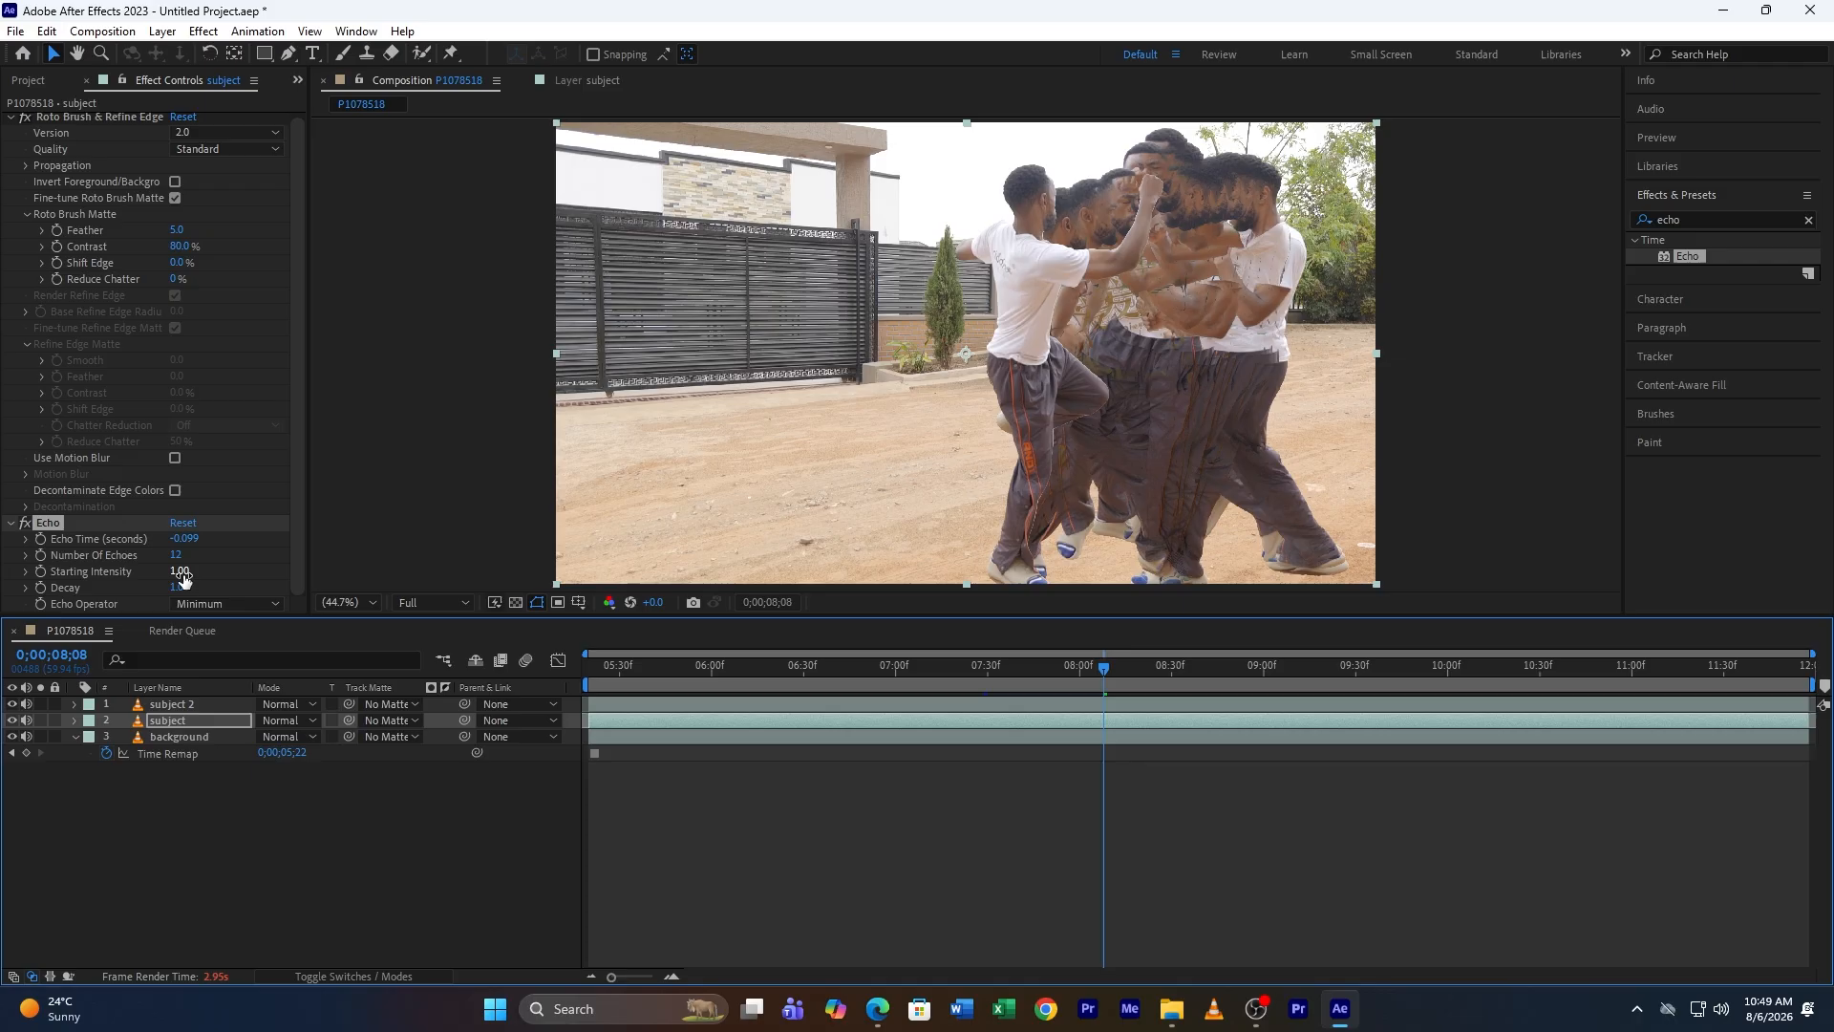
Step: Lower the Echo's starting intensity to 0.60 and its decay to 0.78
drag(181, 574, 157, 578)
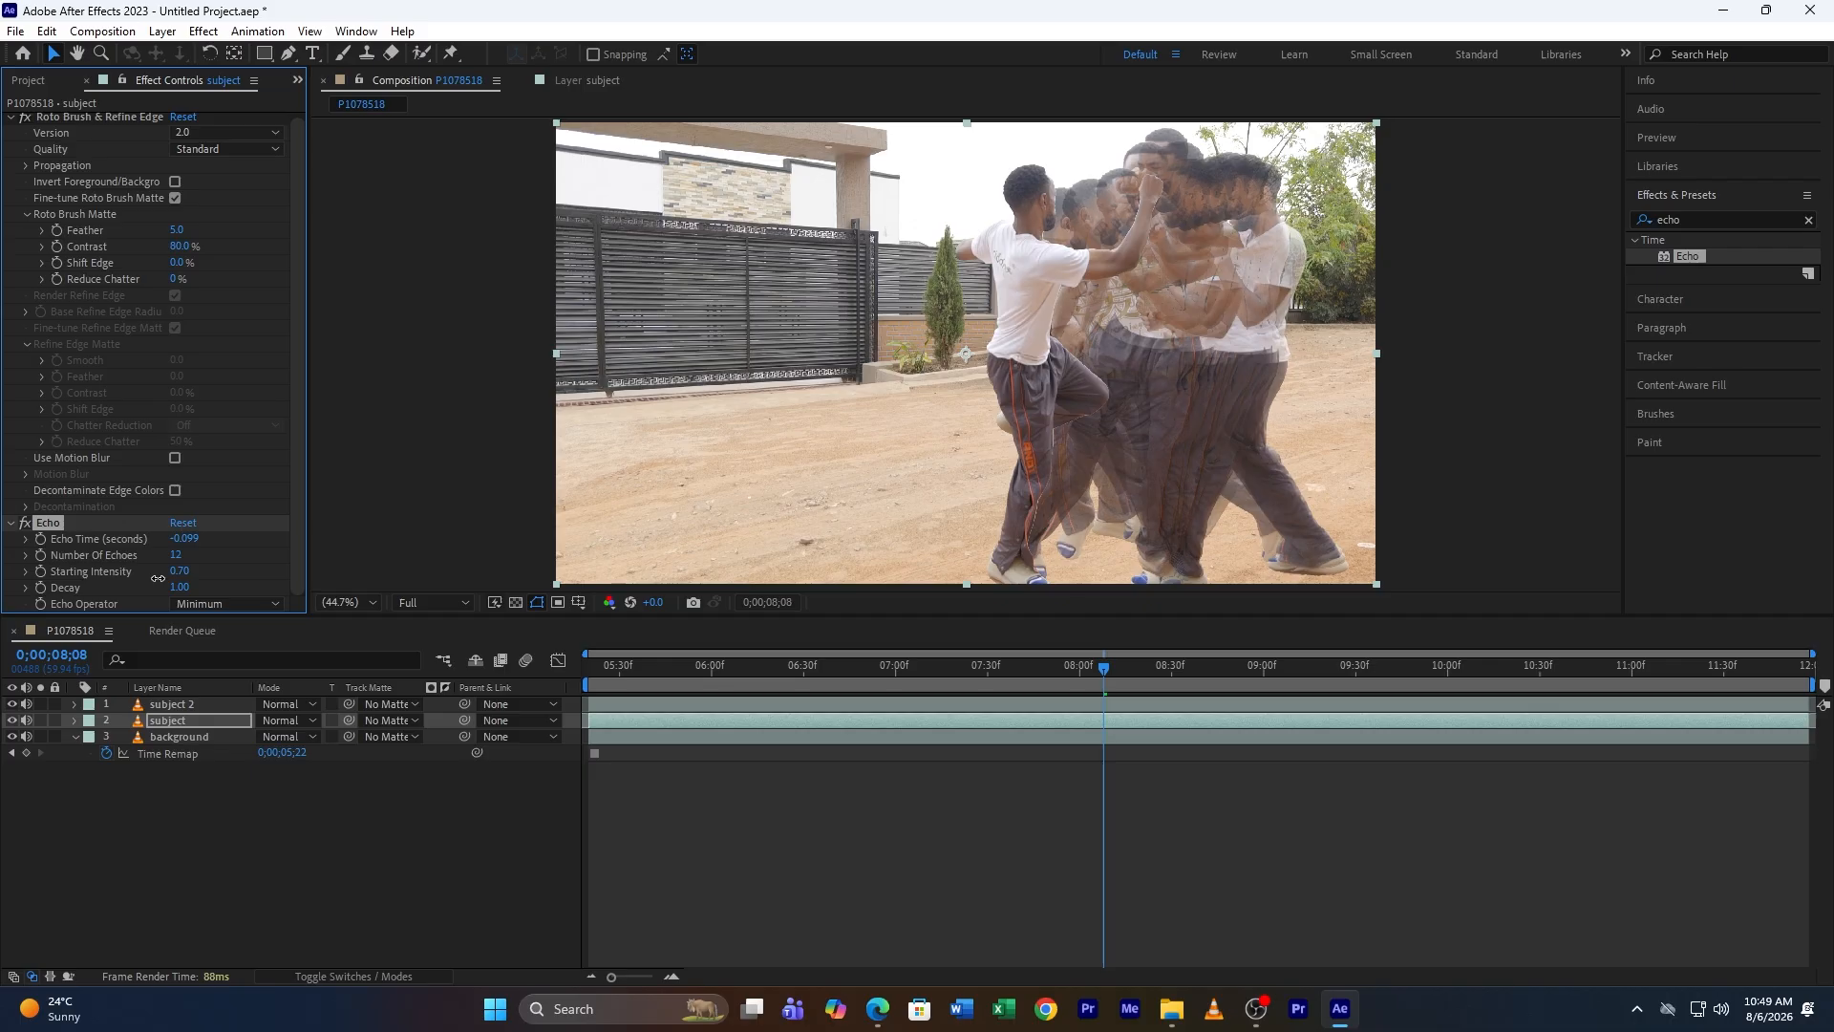
drag(158, 578, 154, 578)
drag(155, 578, 148, 578)
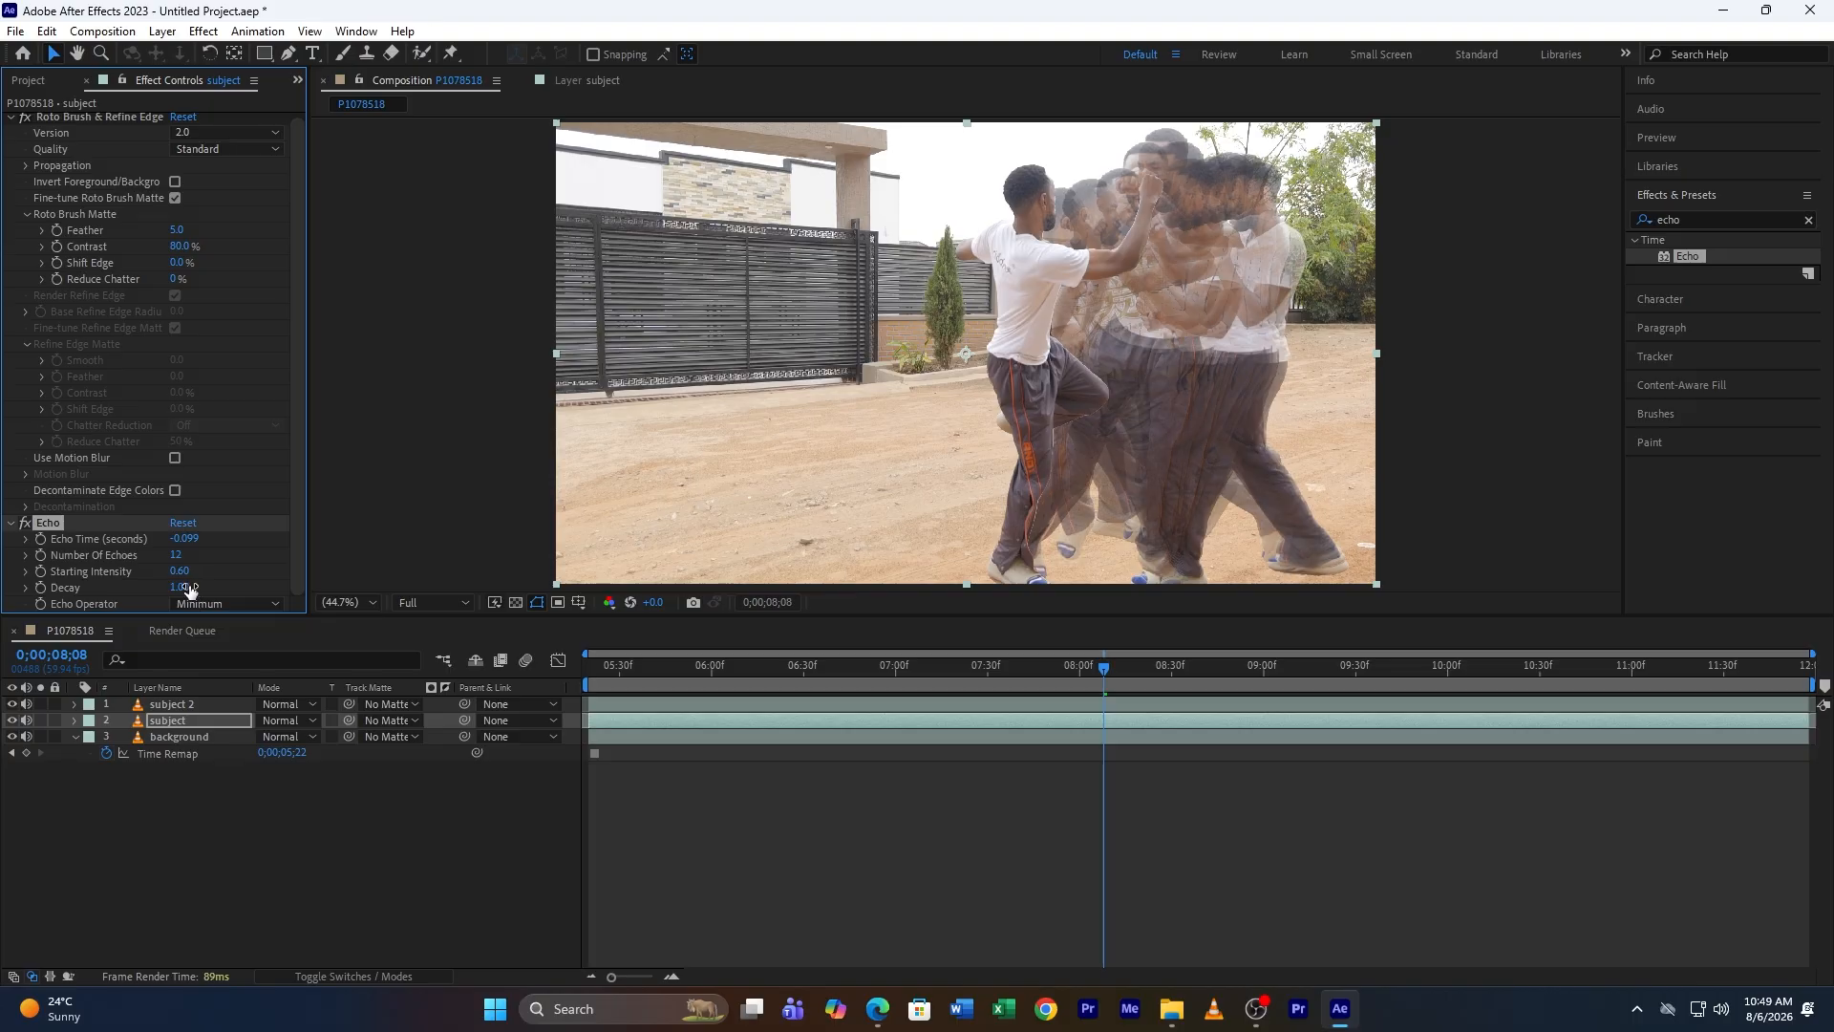
drag(192, 592, 174, 596)
drag(1098, 671, 1122, 671)
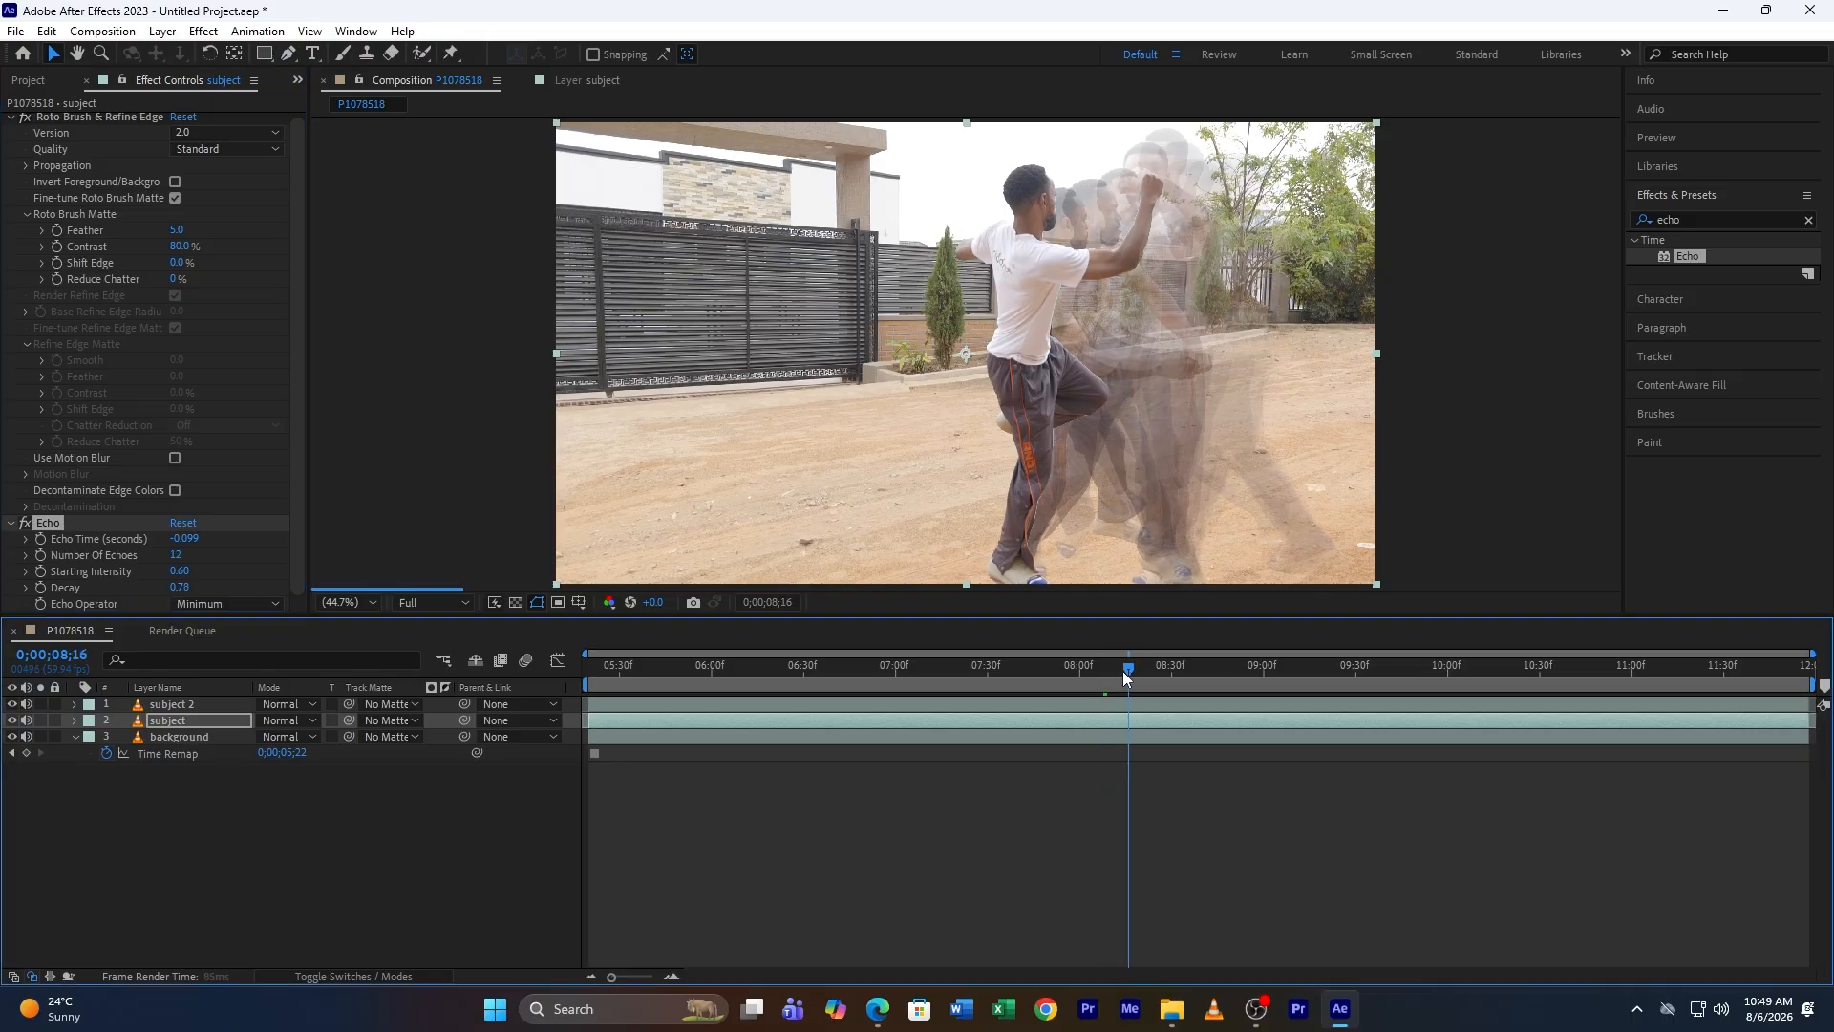